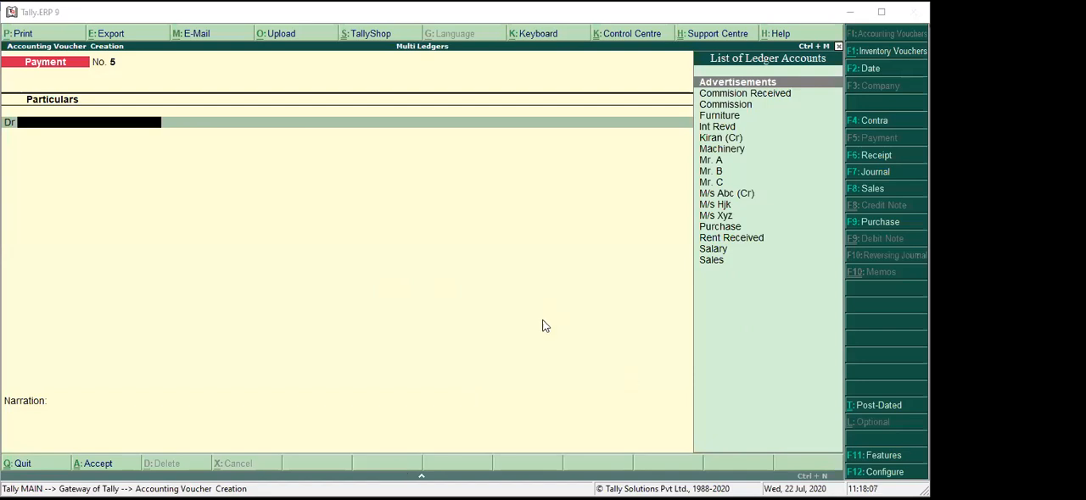
Start a journal voucher and choose the Mr. A ledger for the first debit line.
key("F7")
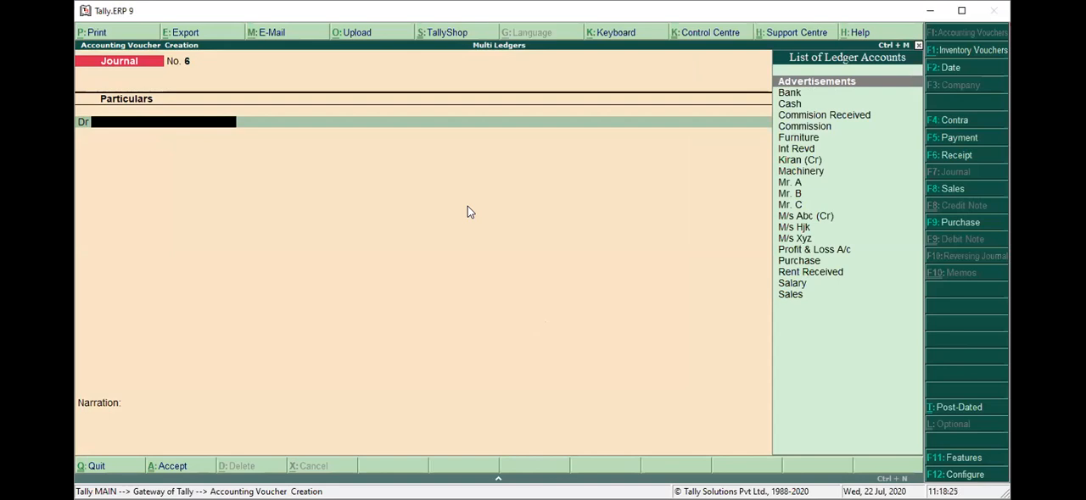
key("Down")
key("Down")
key("Down")
key("Down")
key("Down")
key("Down")
key("Down")
key("Down")
key("Down")
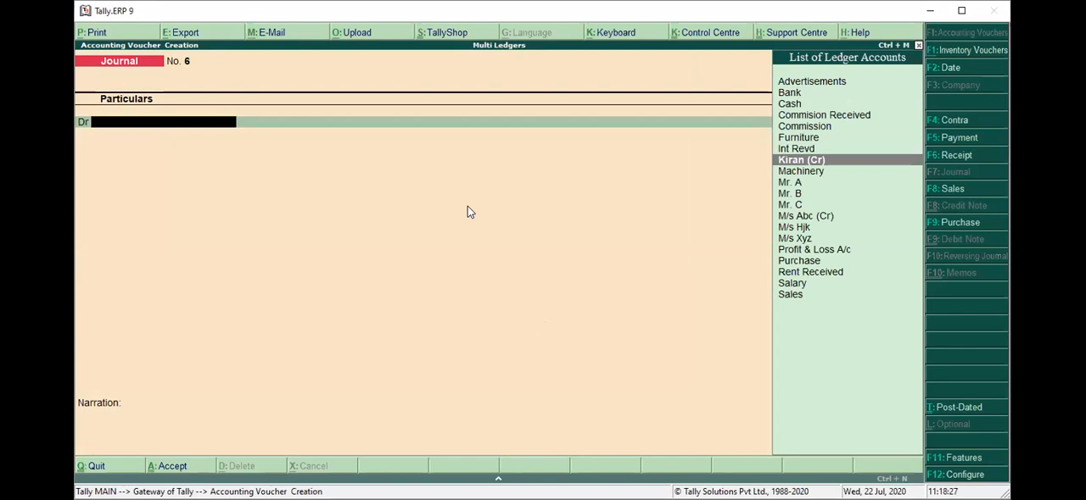
key("Return")
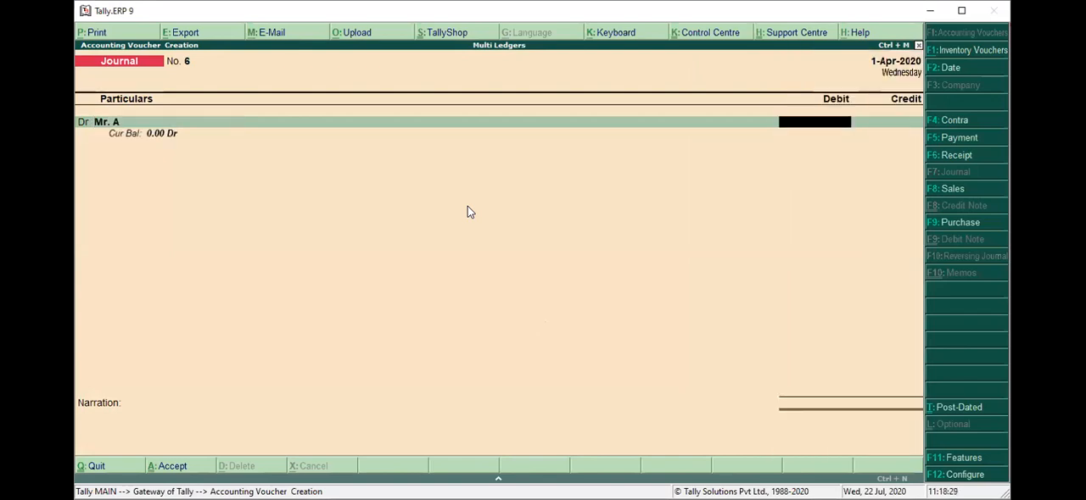
Open the Mr. A ledger from the voucher, check its bill-by-bill setting and opening balance, and return.
key("BackSpace")
key("ctrl+Return")
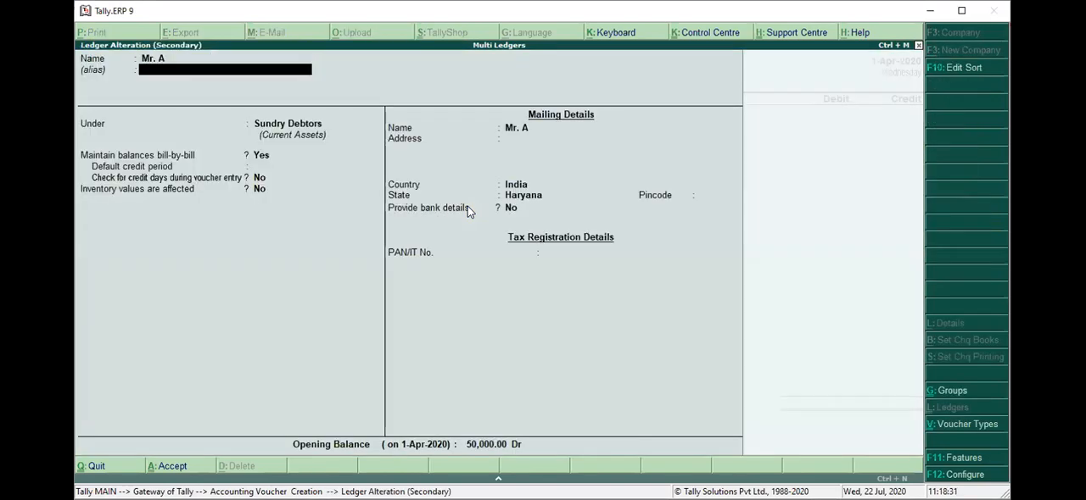
key("Return")
key("Return")
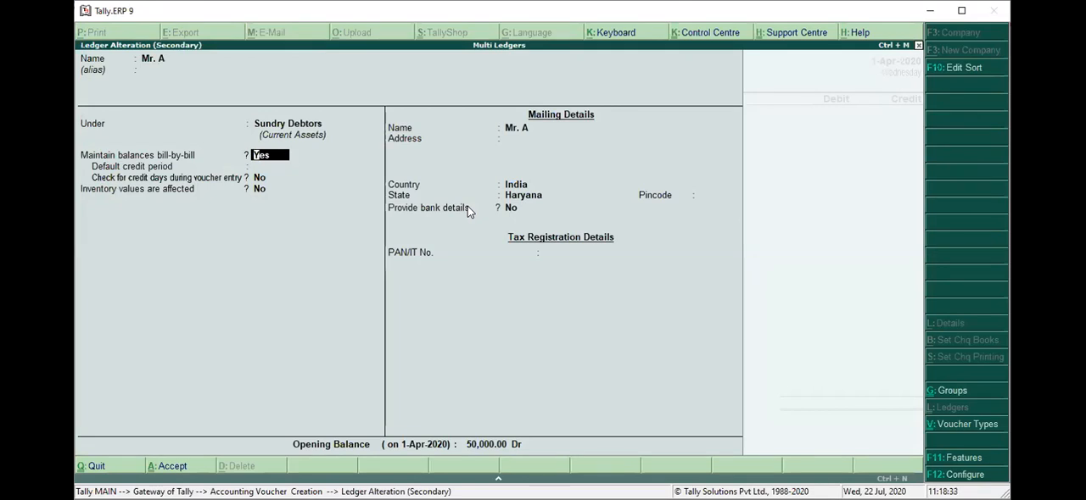
key("ctrl+a")
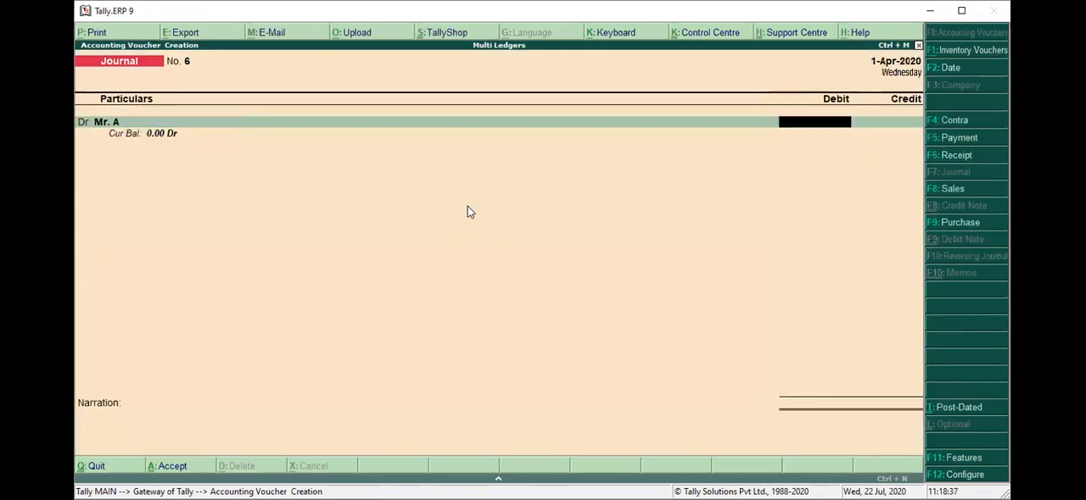
Debit Mr. A with 8,000 and accept the amount's bill-wise details as On Account.
type("8000")
key("Return")
key("Up")
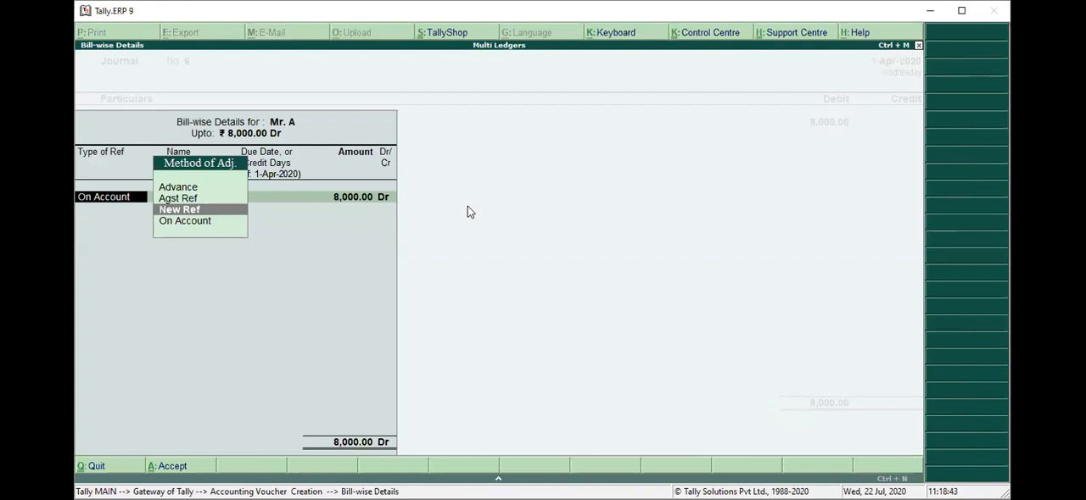
key("ctrl+a")
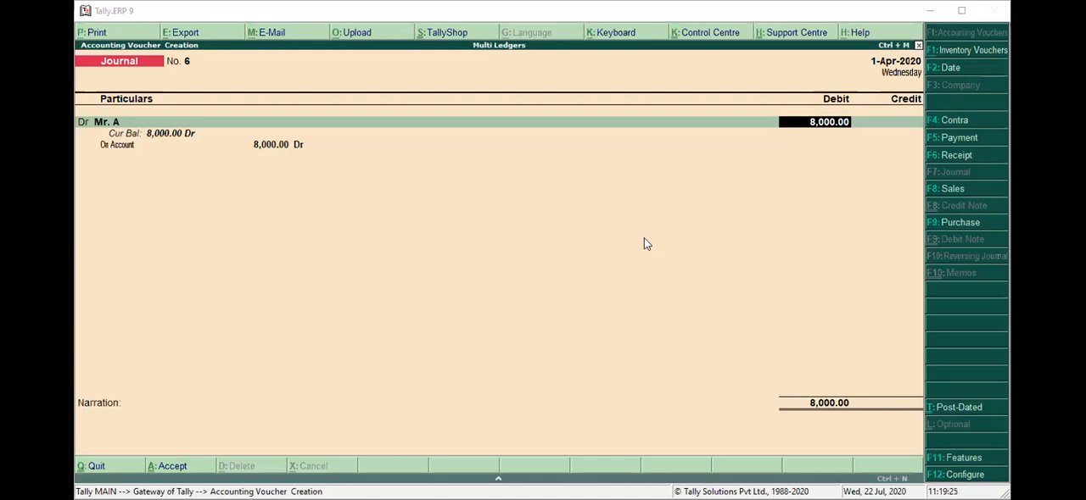
Correct Mr. A's debit amount to 80,000 and change its bill reference type to New Ref.
key("Return")
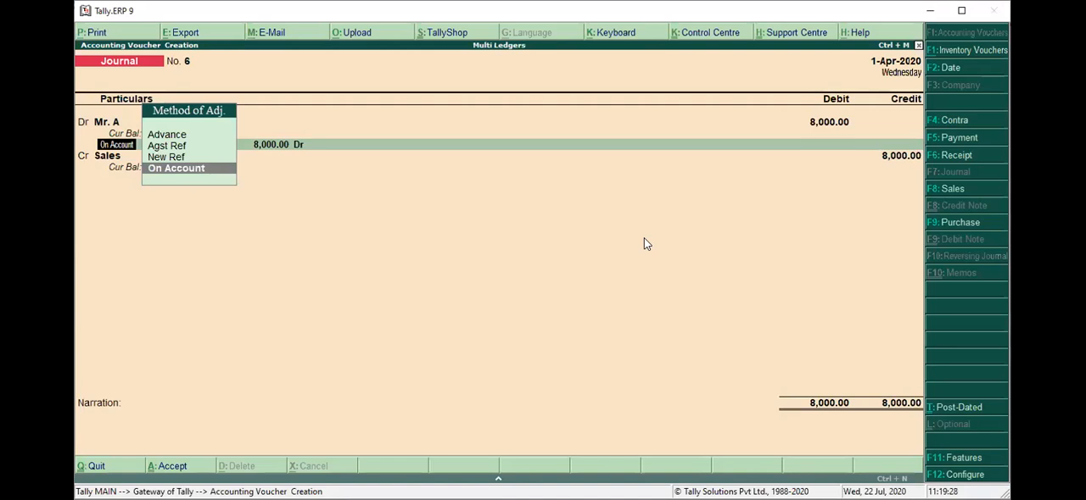
key("Return")
type("80,0")
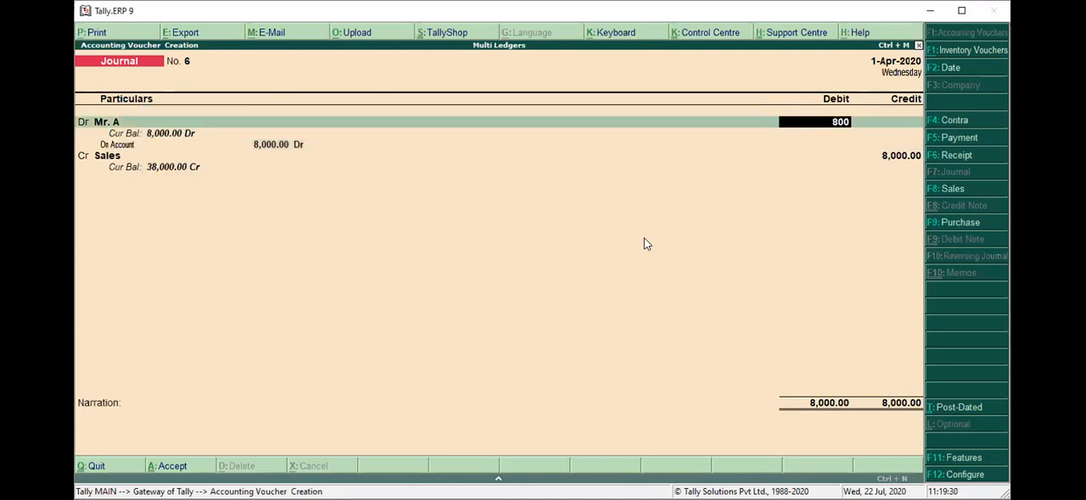
type("00")
key("Return")
key("Up")
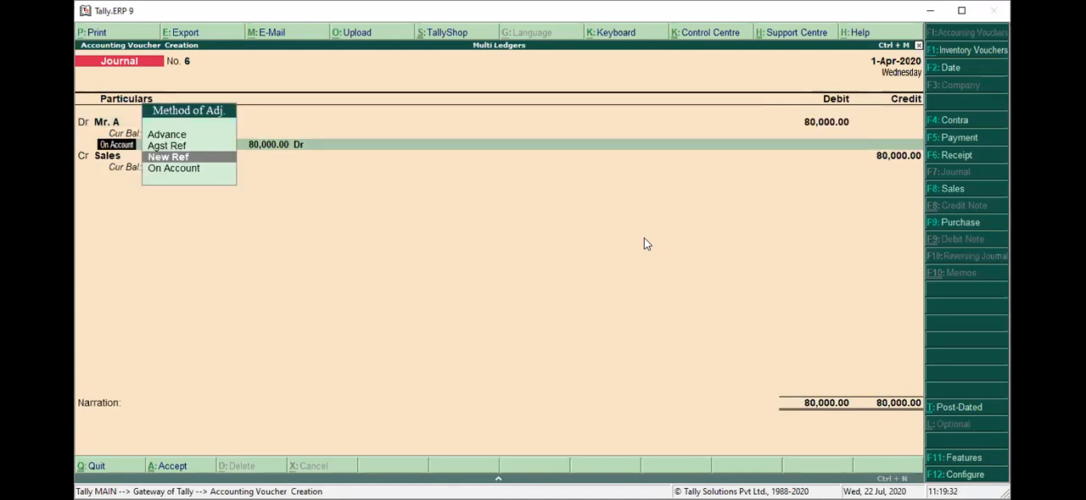
key("Return")
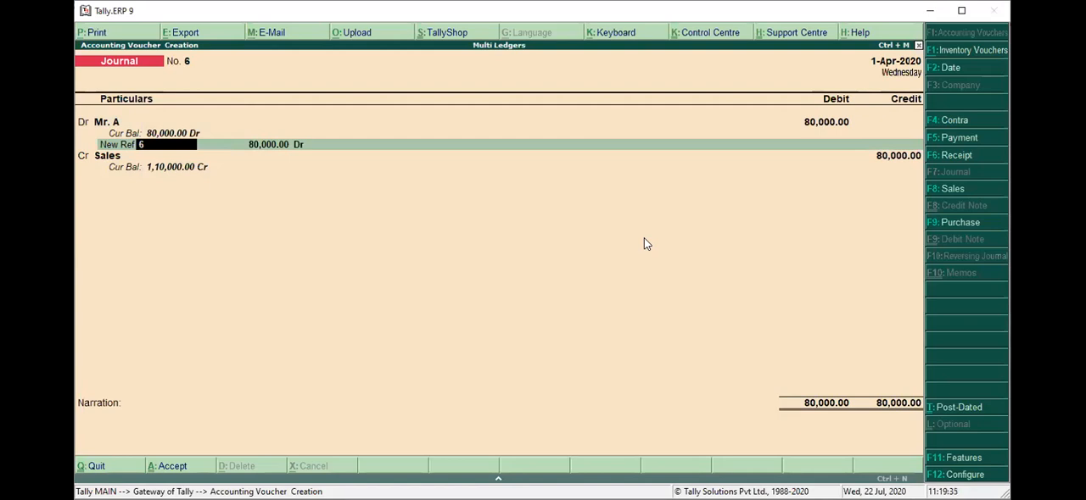
Name Mr. A's new bill reference A/sale/05.
type("A/sale/05")
key("Return")
key("Return")
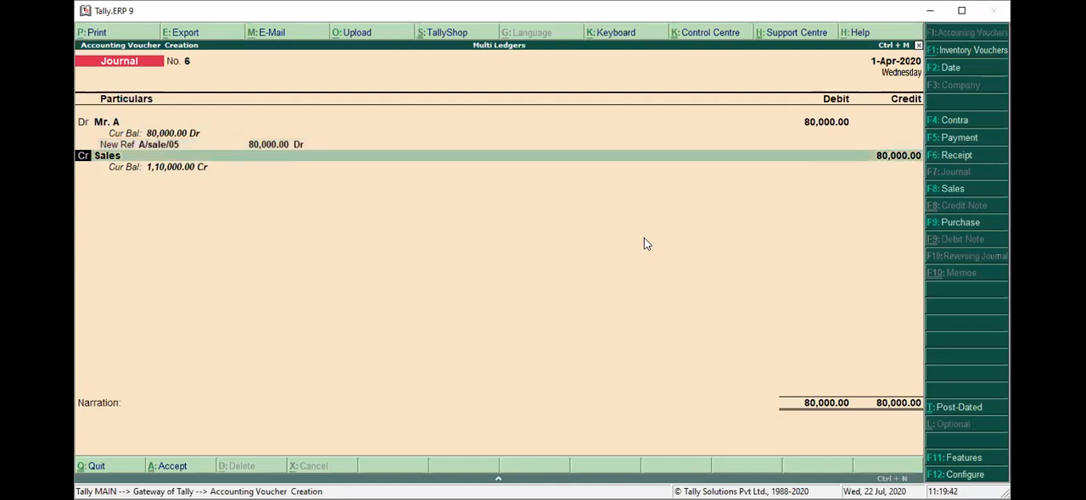
key("Return")
key("Return")
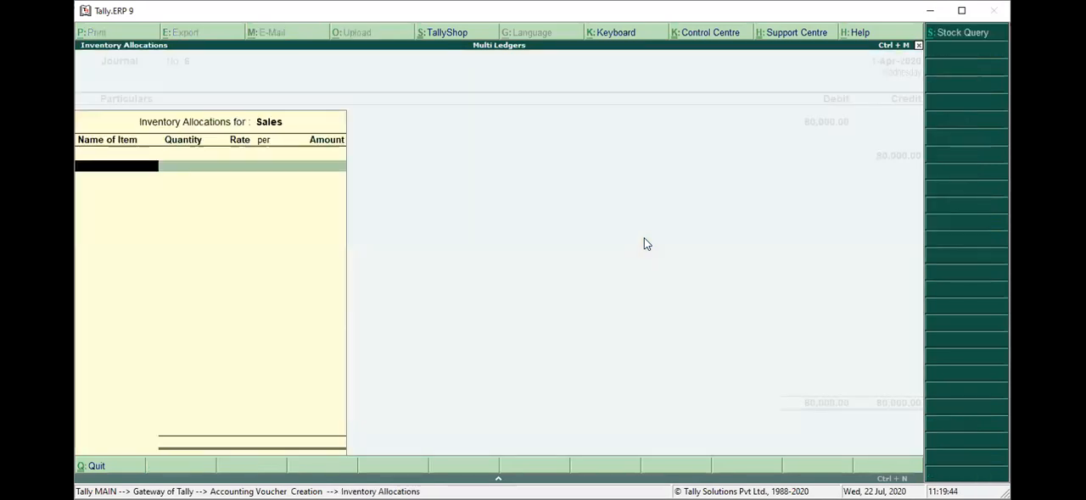
key("Escape")
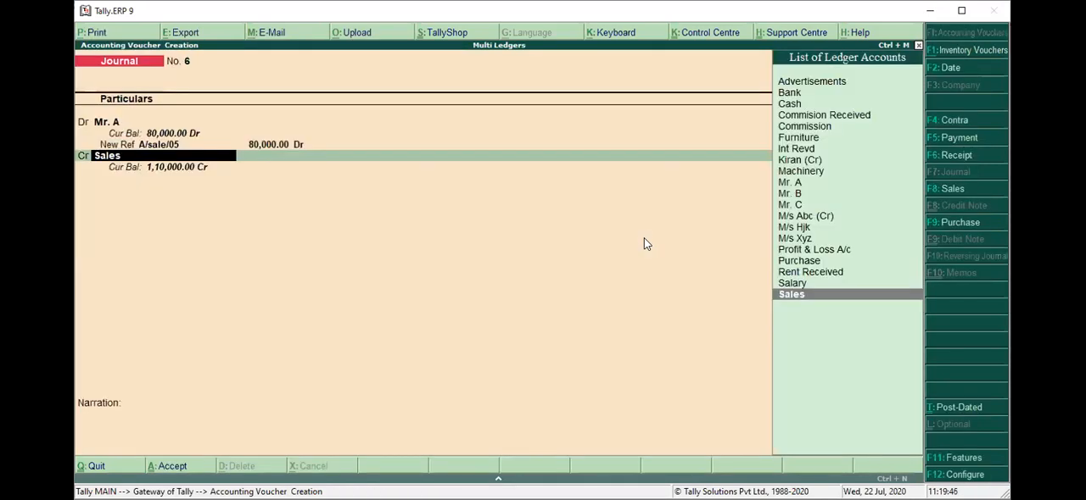
Change the Sales line from credit to debit and choose the Mr. B ledger for it.
key("Return")
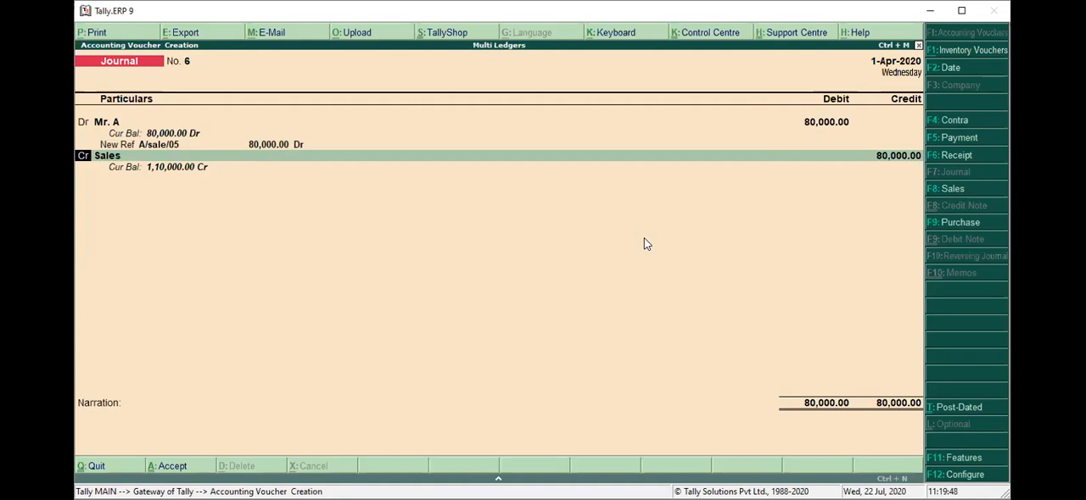
type("d")
key("Return")
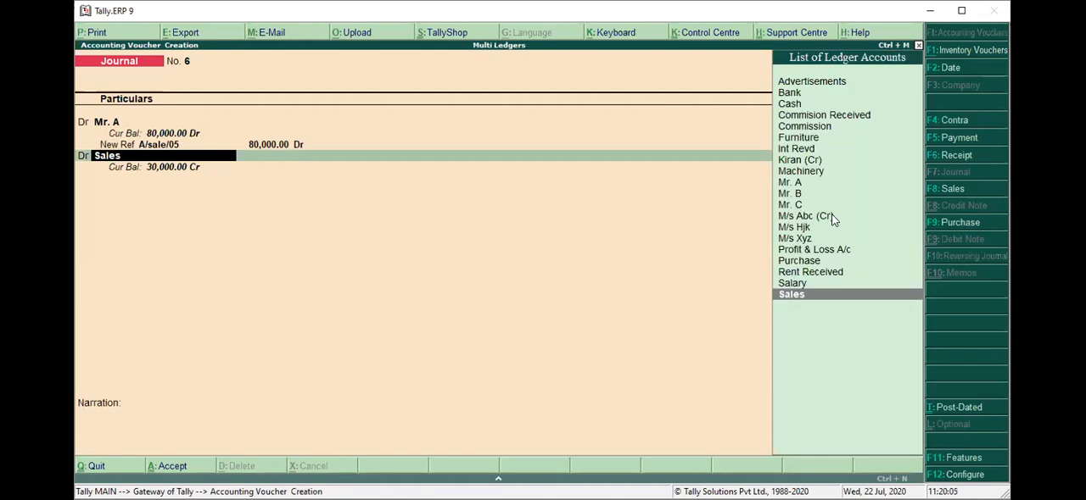
scroll(833, 221, "up", 8)
scroll(833, 219, "up", 1)
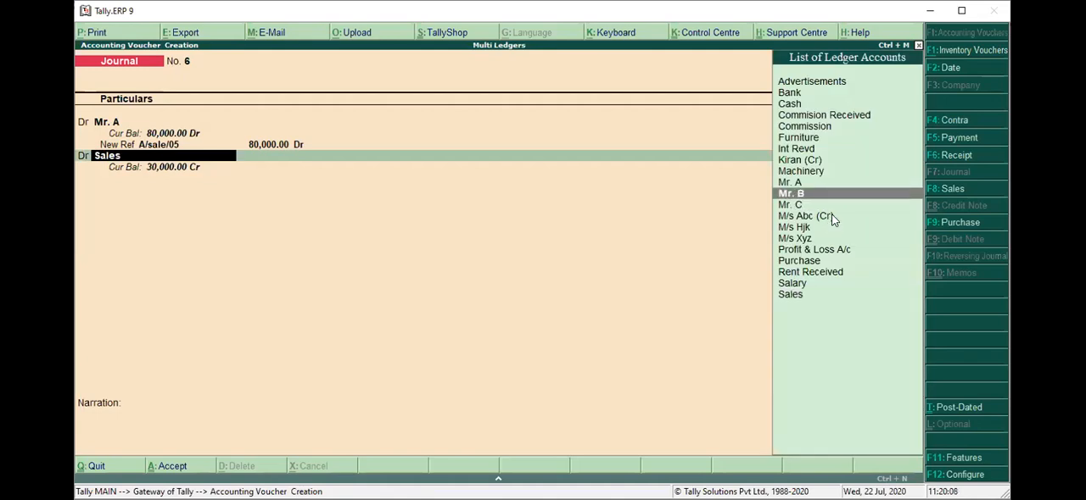
key("Return")
Open the Mr. B ledger from the voucher to view its details, and close it without changes.
key("BackSpace")
key("ctrl+Return")
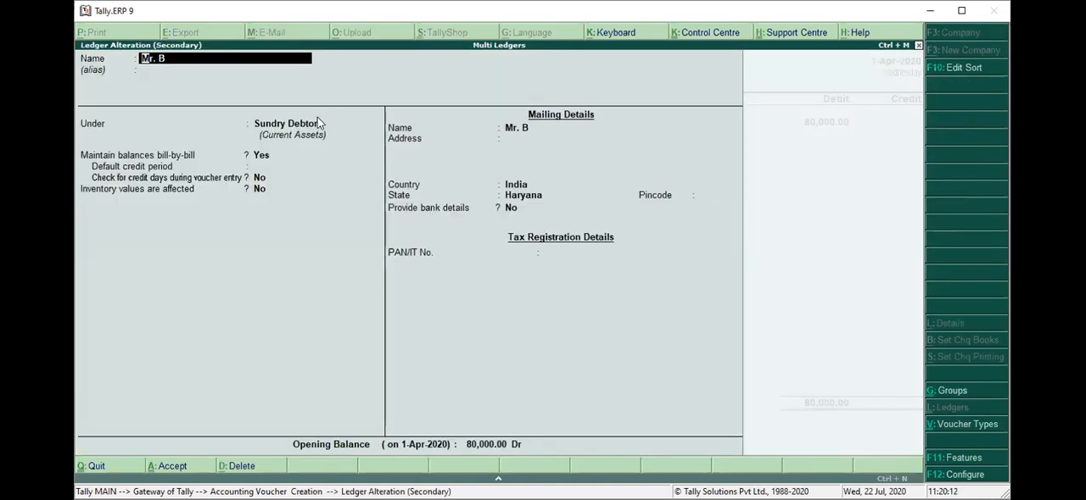
key("Escape")
key("Return")
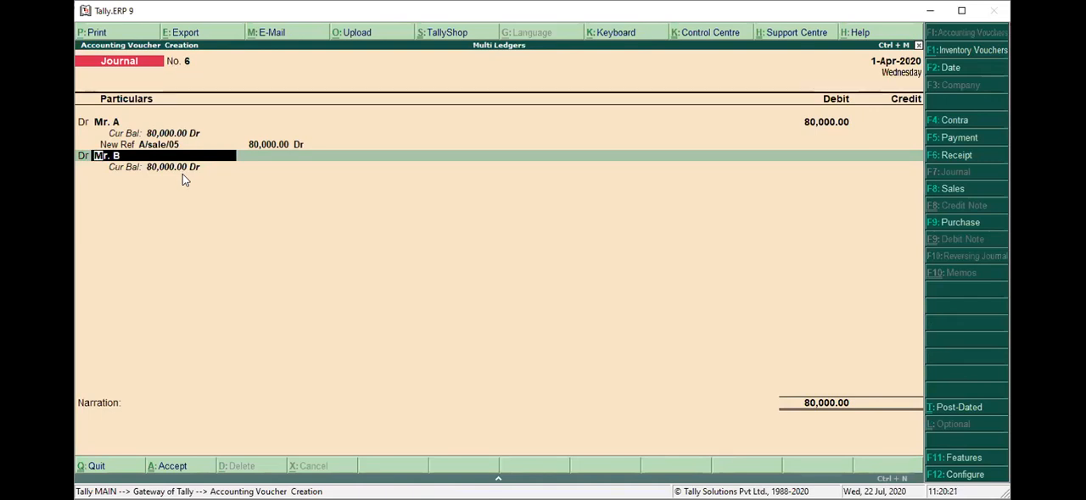
key("Return")
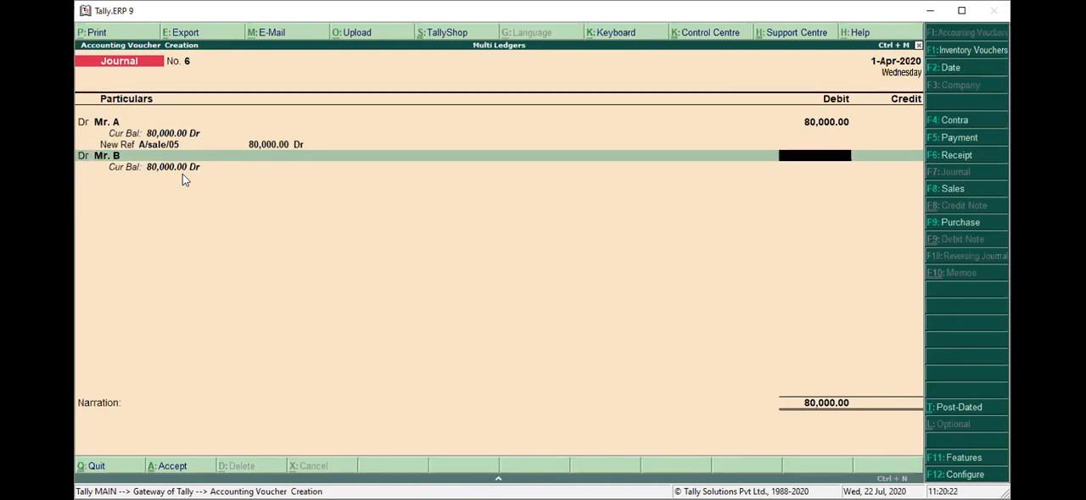
Reopen the Mr. B ledger, go through its opening balance, bill-by-bill and mailing details, and accept it.
key("BackSpace")
key("ctrl+Return")
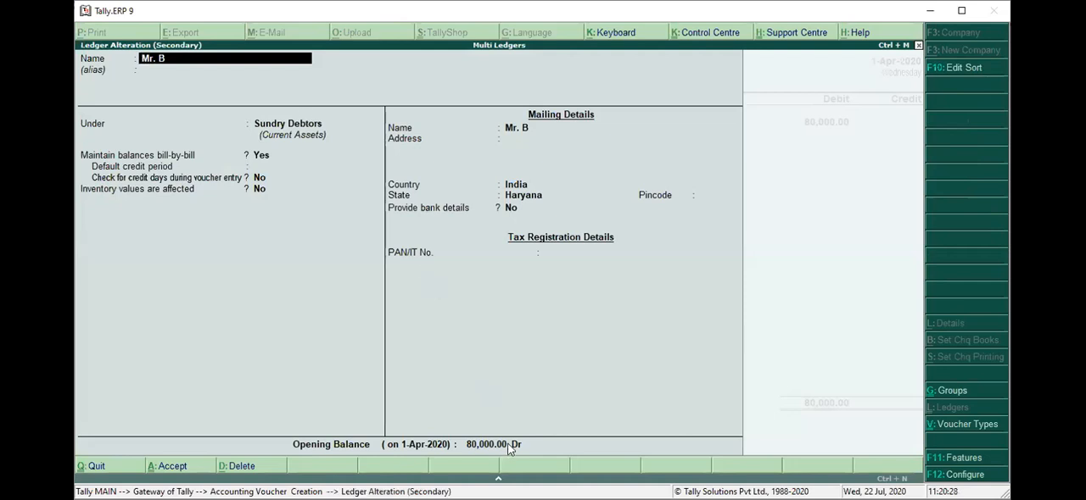
key("Return")
key("Return")
key("Return")
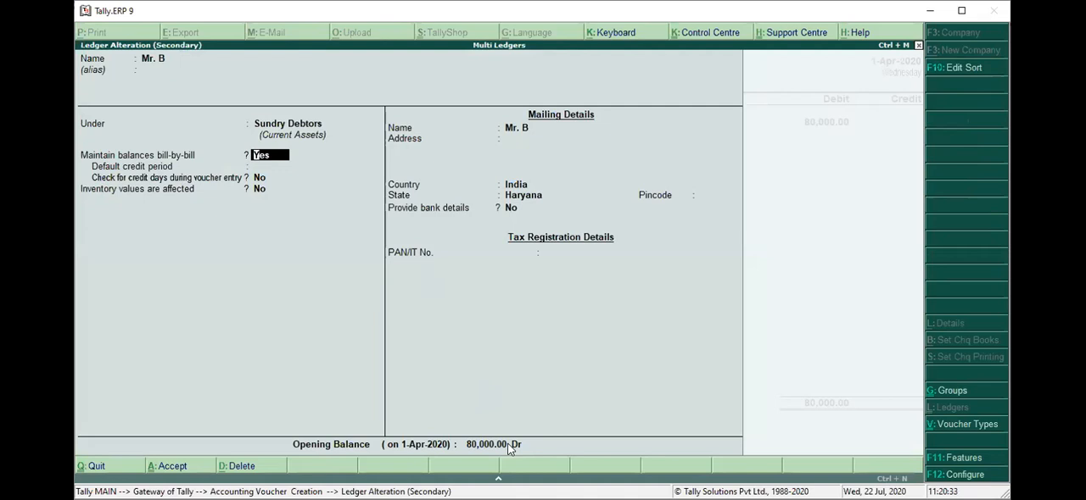
key("Return")
key("Return")
key("Return")
key("Return")
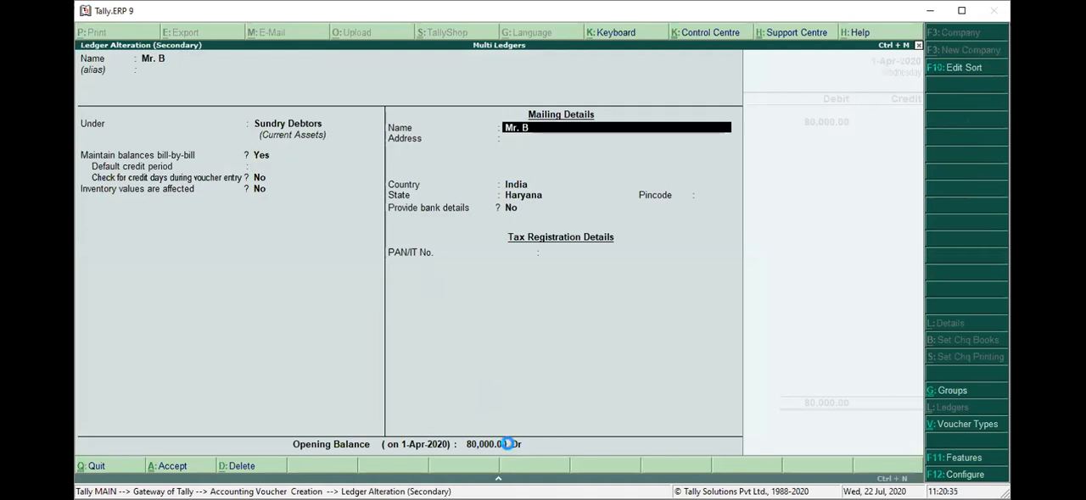
key("ctrl+a")
Debit Mr. B with 50,000 and allocate the amount to a New Ref named B/sale/06.
type("50000")
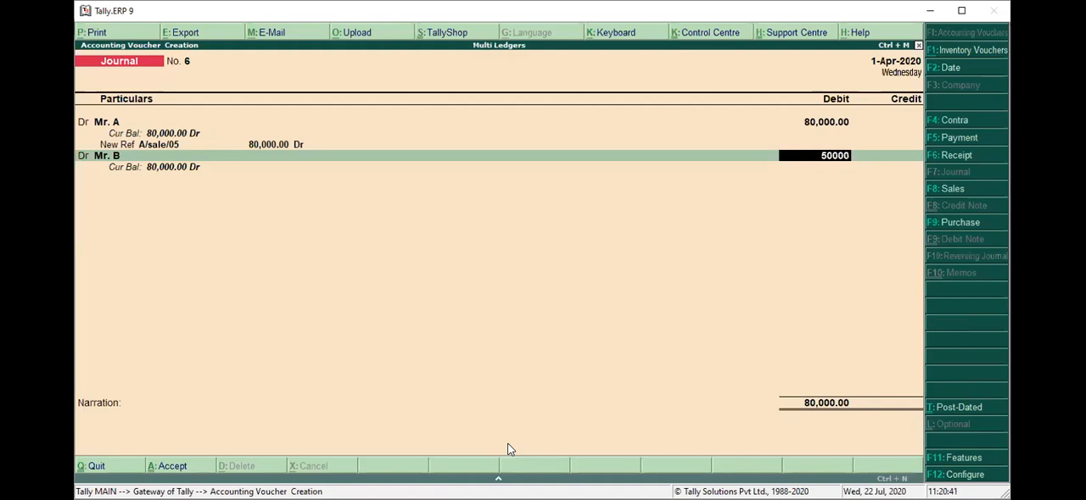
key("Return")
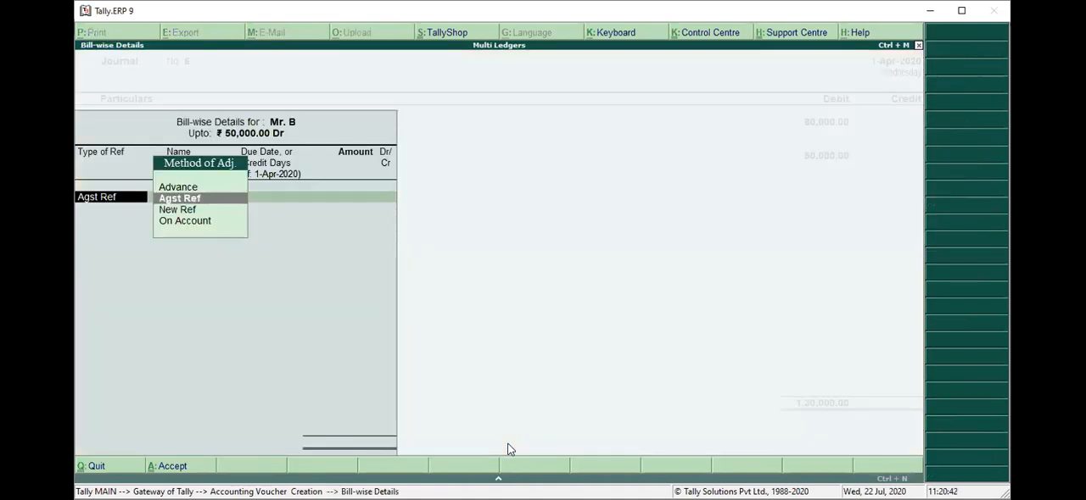
key("Down")
key("Return")
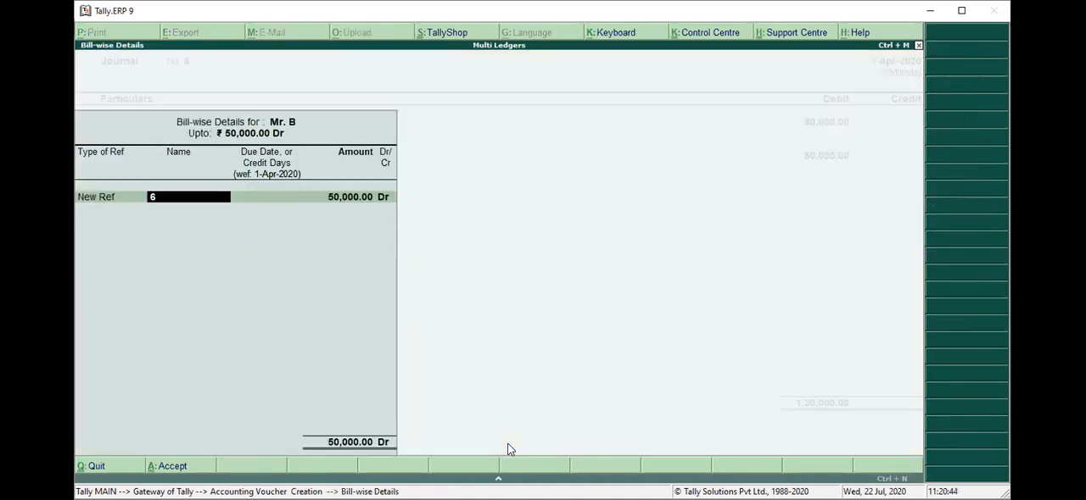
type("B/sale/06")
key("Return")
key("Return")
Credit the Sales ledger with 1,30,000.
key("Return")
key("Return")
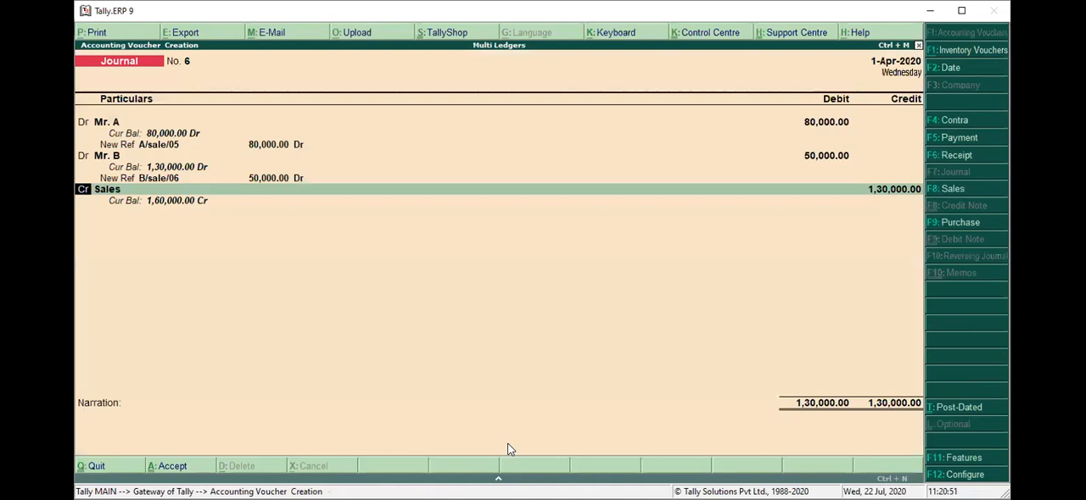
key("Return")
key("Return")
key("Return")
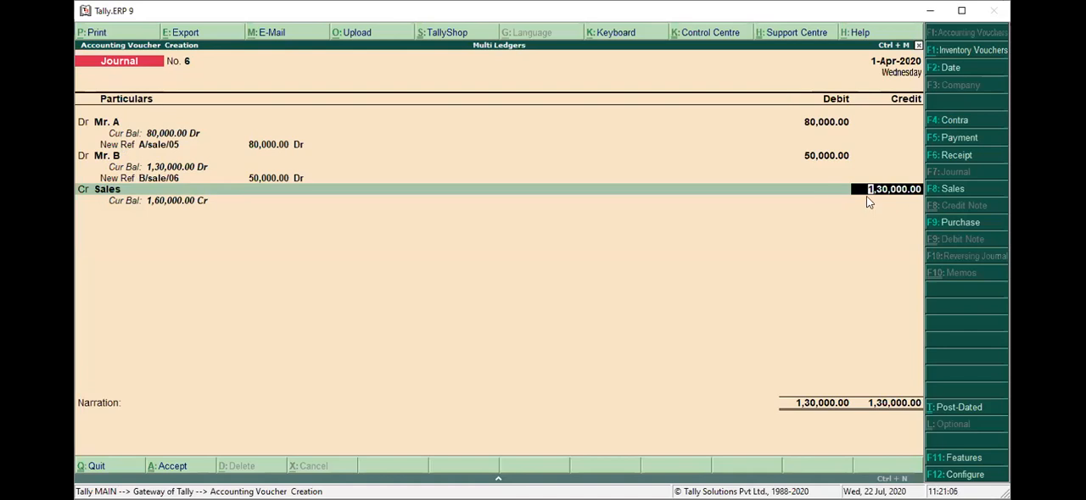
key("Return")
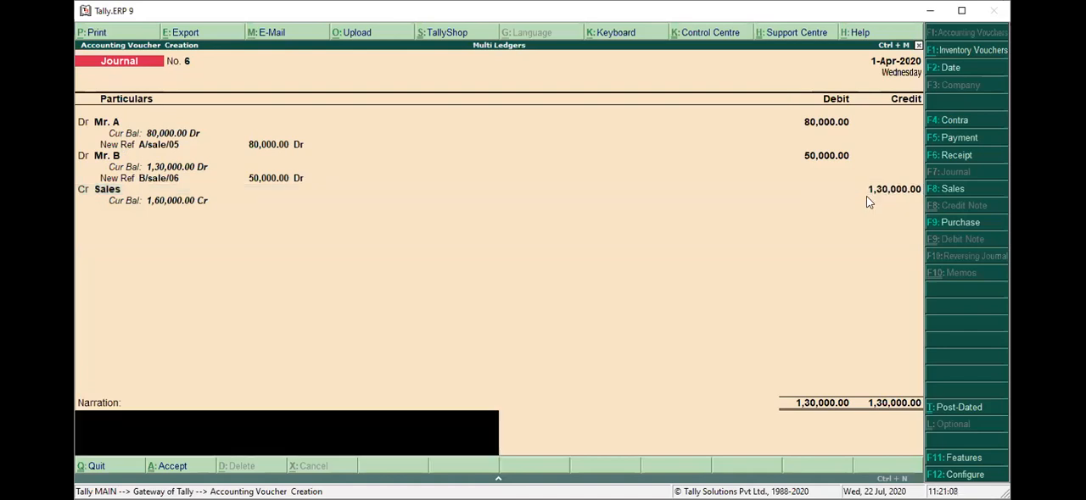
Enter the narration "being goods sold to mr. A and mr. B on credit" and save the journal voucher.
type("being goods sold to mr")
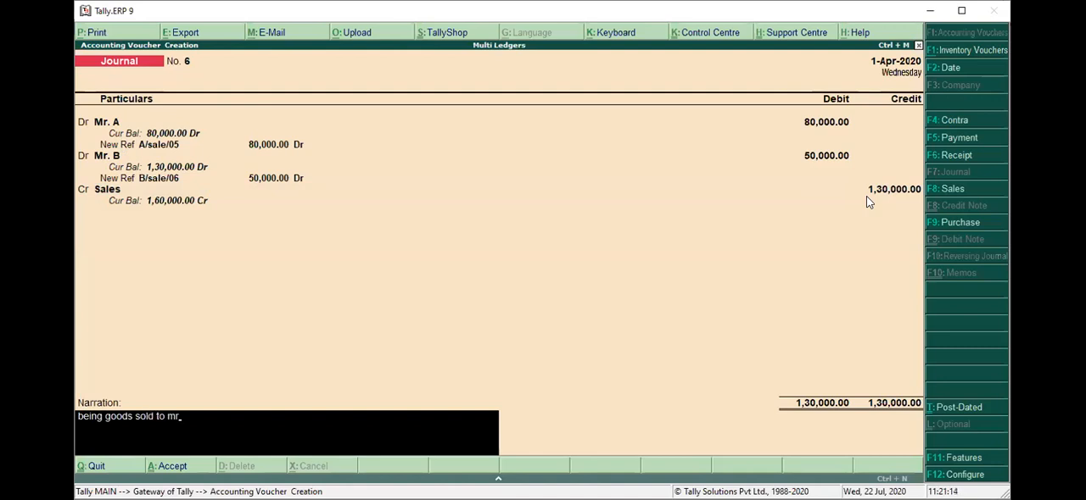
type(". A and mr. B on cre")
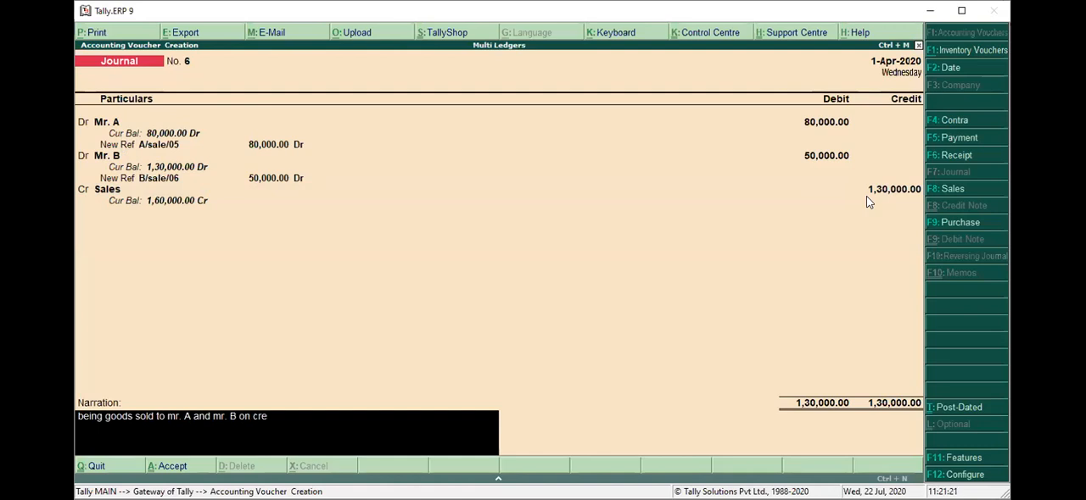
type("dit")
key("Return")
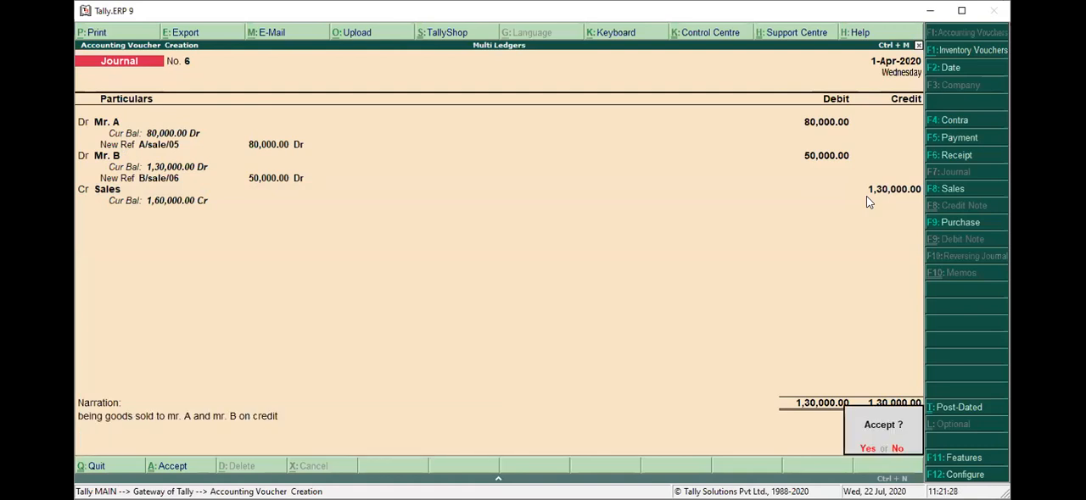
key("y")
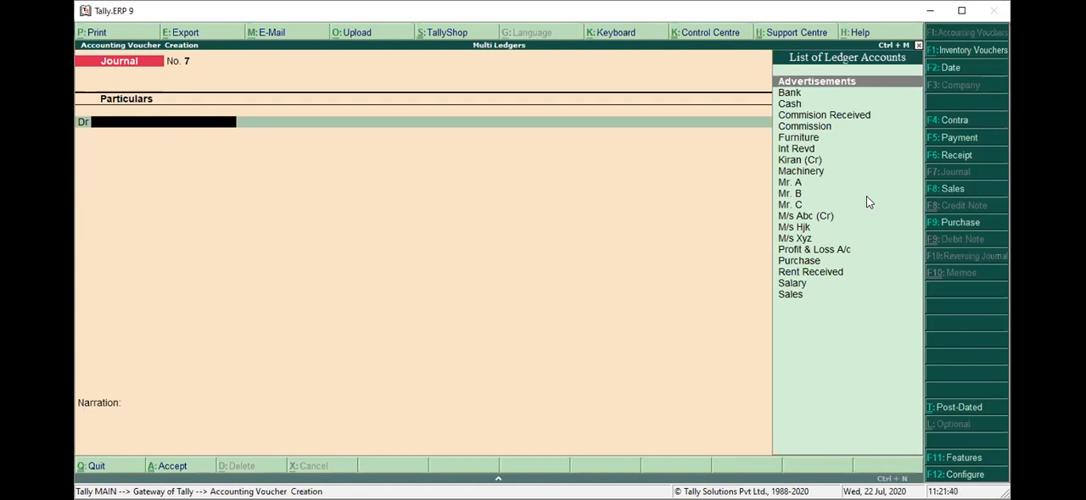
type("f")
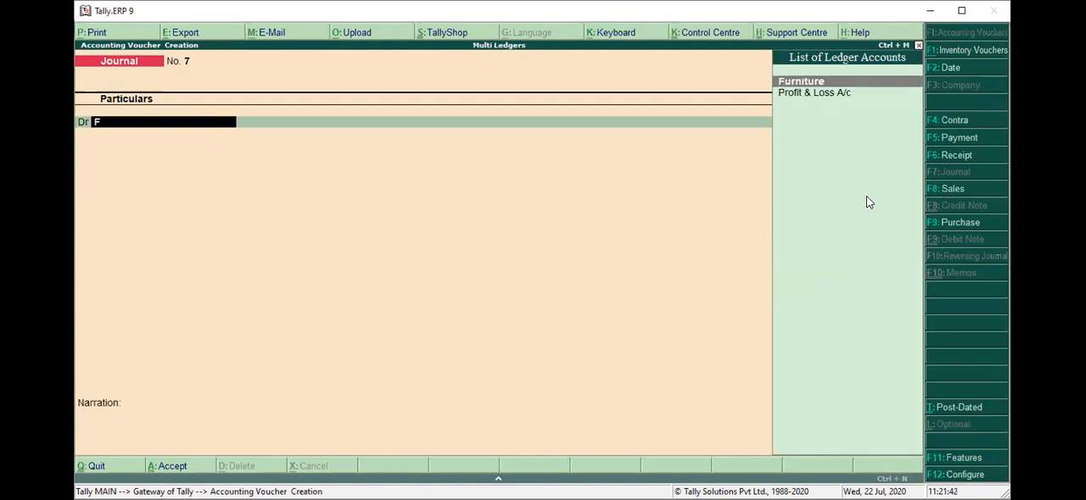
key("Return")
type("90,00")
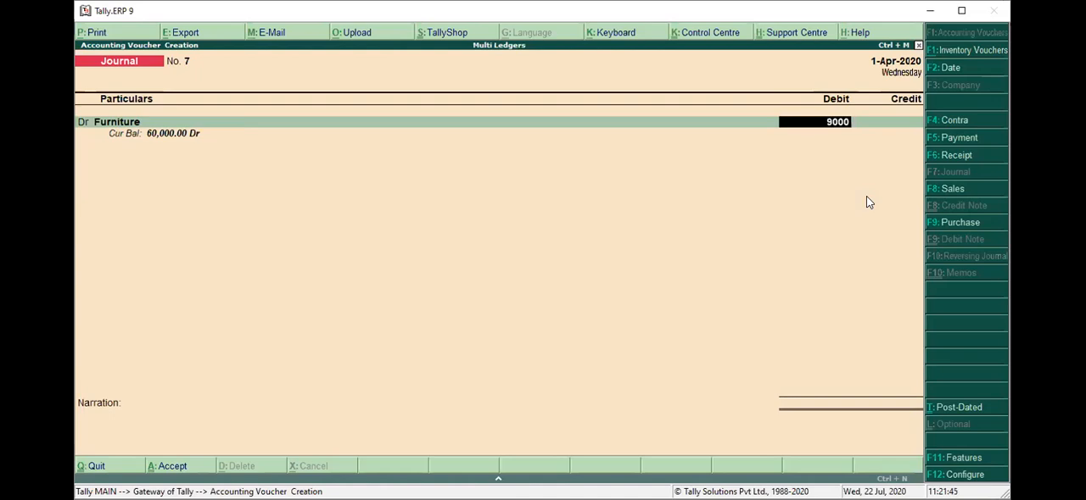
type("0")
key("Return")
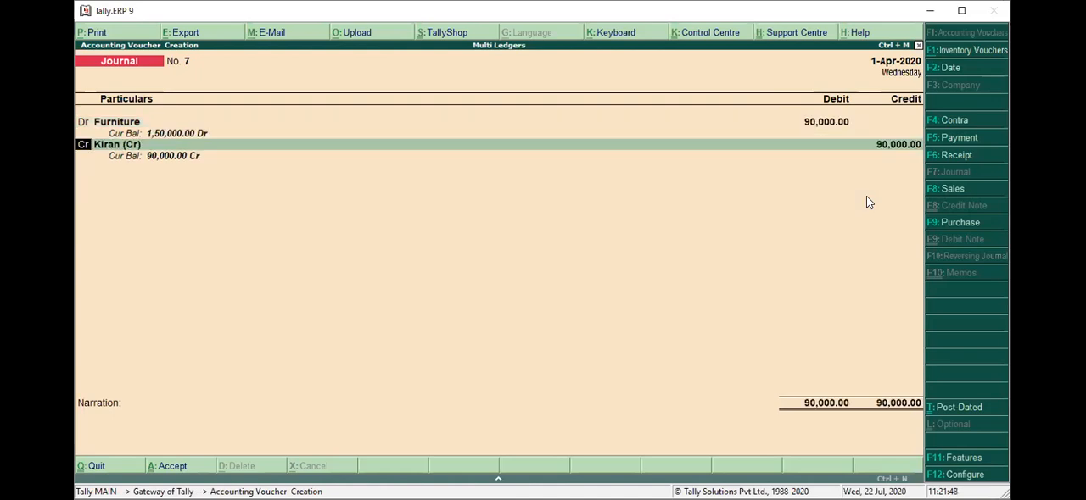
key("BackSpace")
key("BackSpace")
Debit the Mr. A ledger with 90,000 in journal voucher No. 7.
type("Mr")
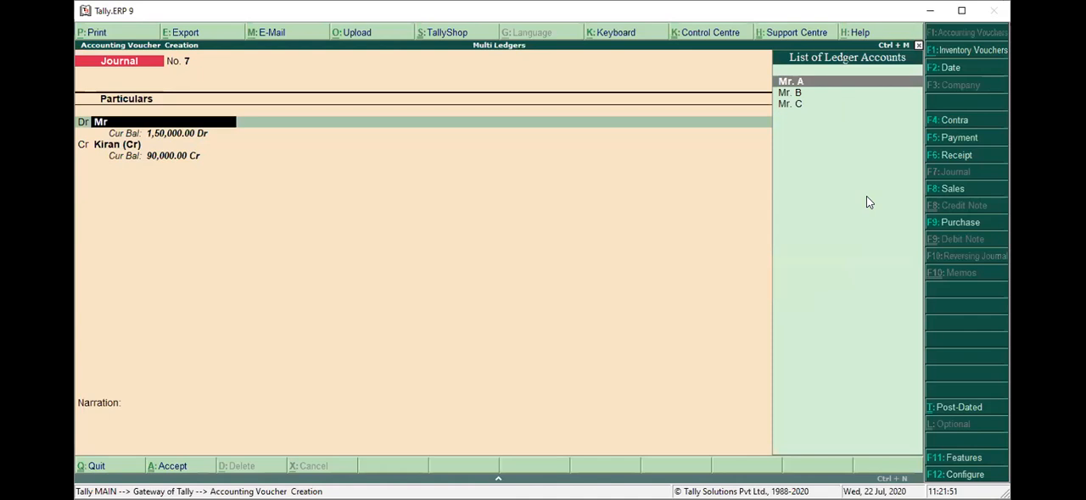
key("Return")
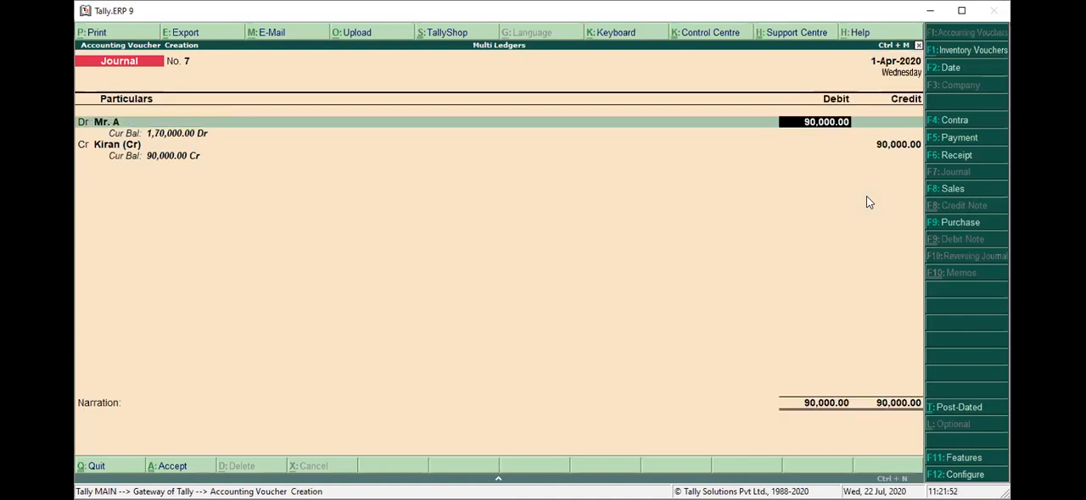
type("90,000")
key("Return")
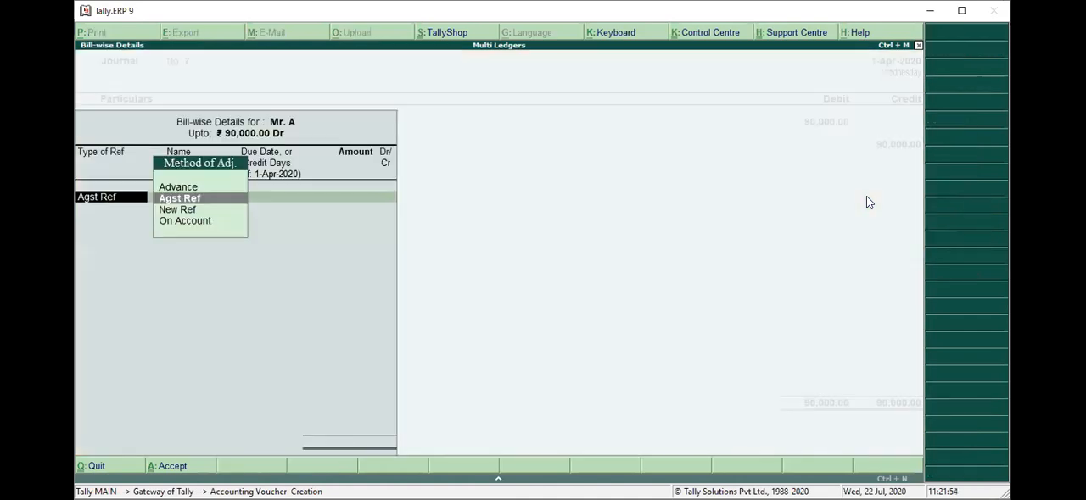
Allocate Mr. A's full amount to a New Ref named A/sale/09 and accept the bill-wise details.
key("Down")
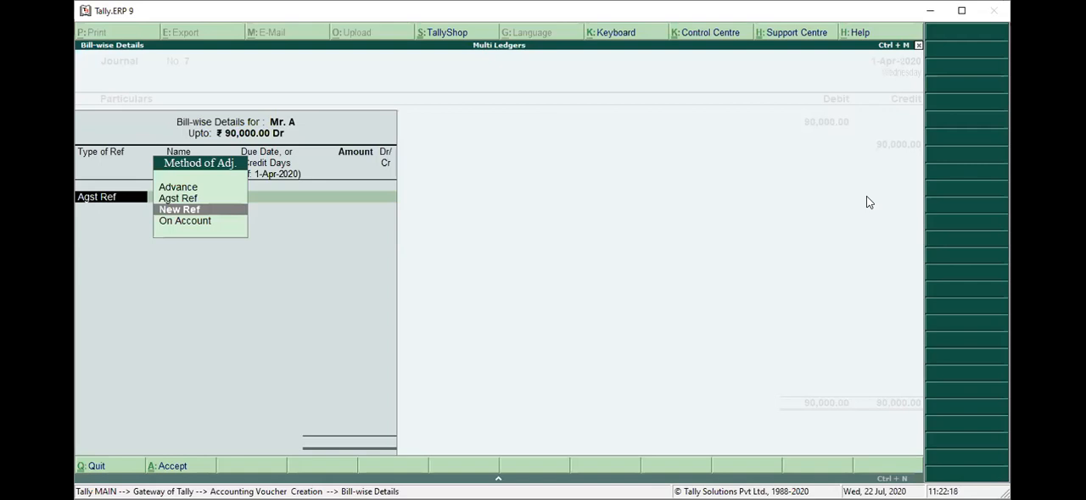
key("Return")
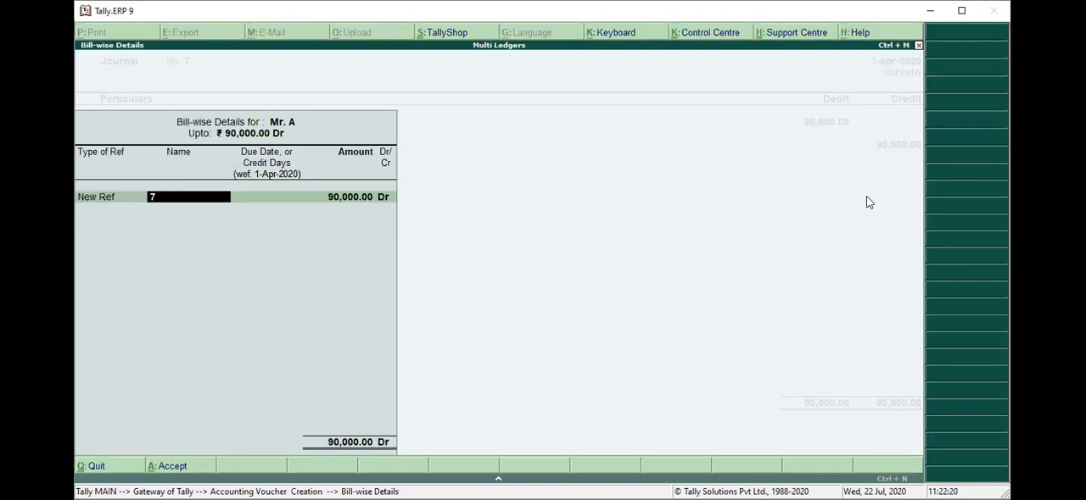
type("A/sale/09")
key("Return")
key("Return")
key("Return")
key("Return")
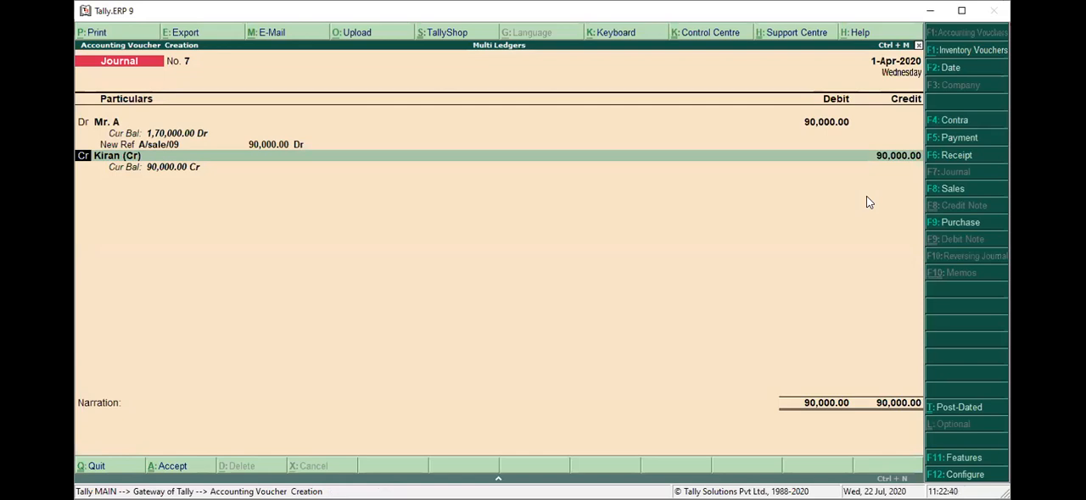
Credit the Furniture ledger with 45,000 in place of the prefilled Kiran ledger.
key("BackSpace")
type("f")
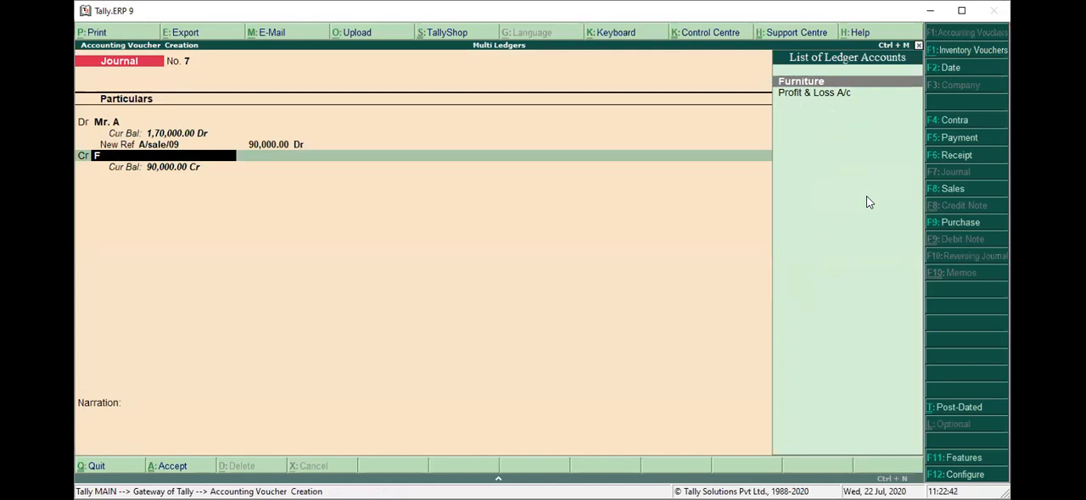
key("Return")
type("45")
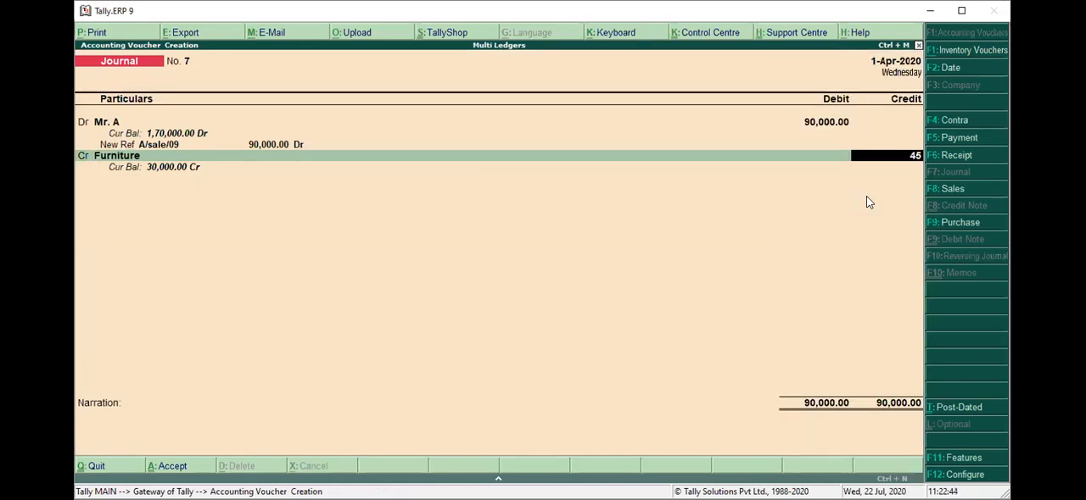
type(",000")
key("Return")
key("Return")
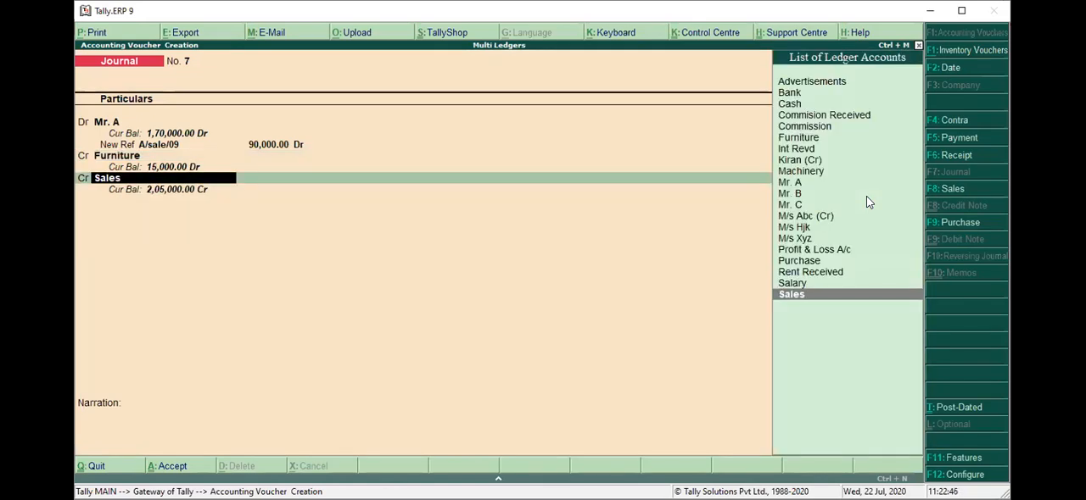
Credit the Machinery ledger with the remaining 45,000.
type("M")
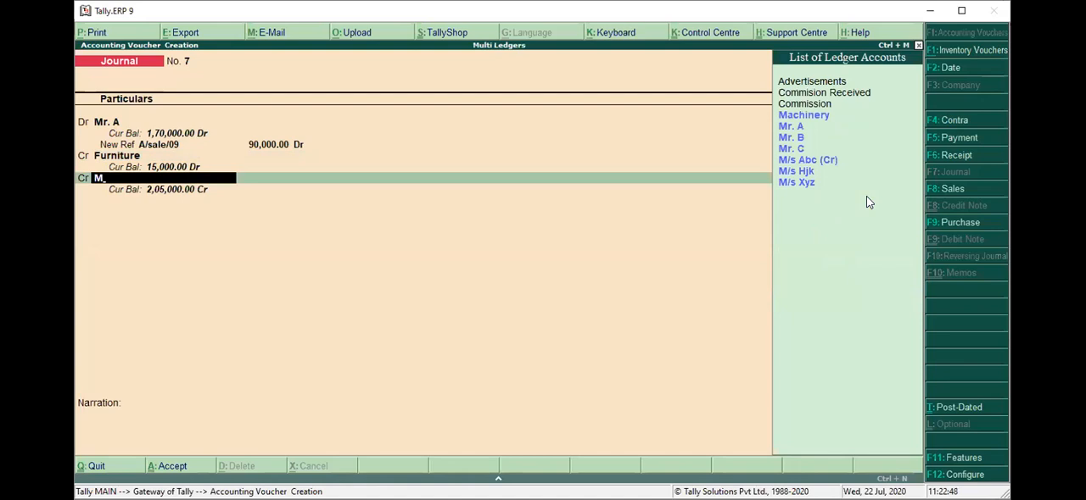
key("Return")
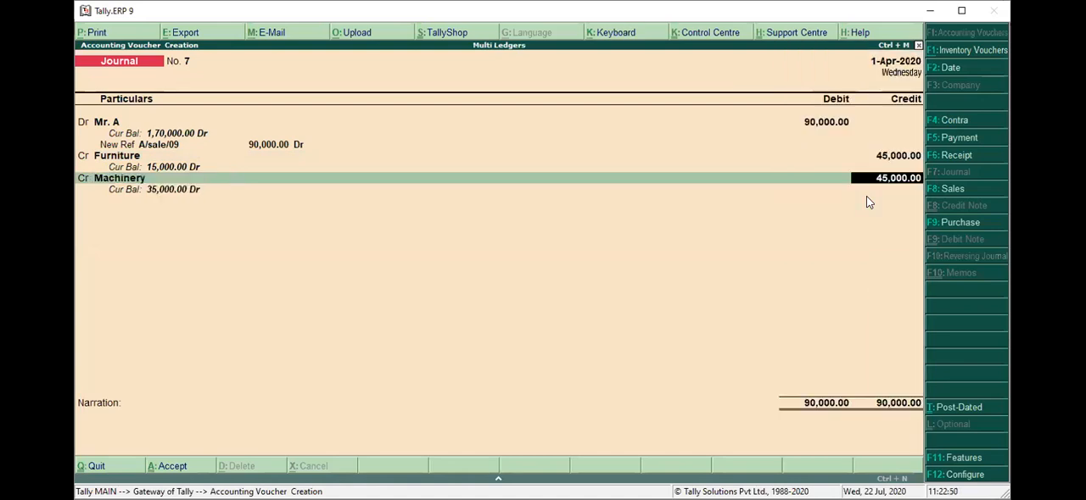
key("Return")
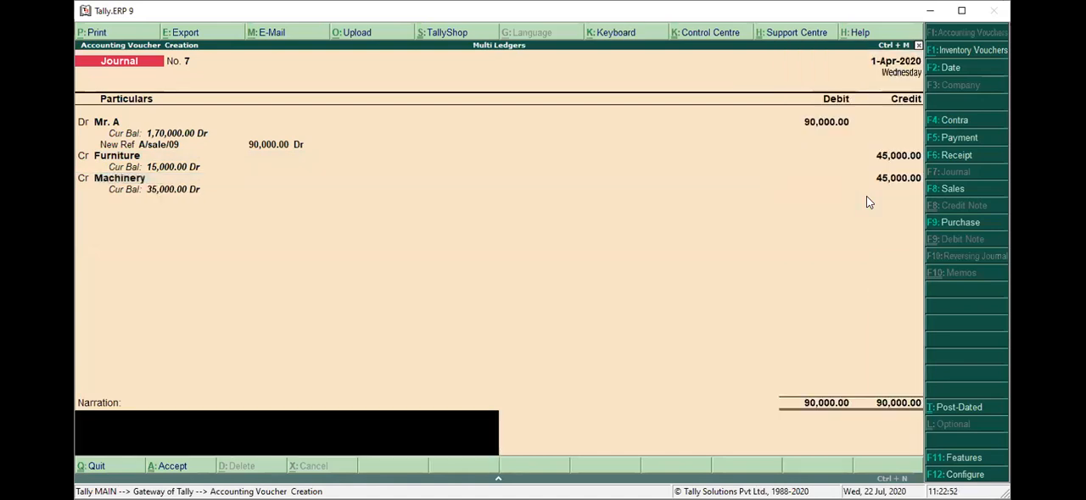
Enter the narration "being furniture and machinery sold to Mr. A on credit" and save the journal voucher.
type("being furniture and machinery so")
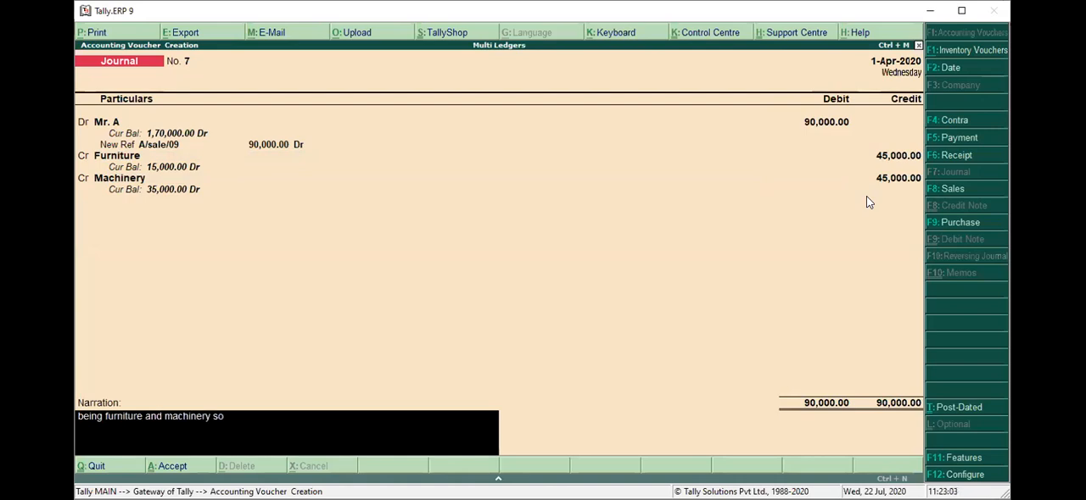
type("ld to Mr. A on credit")
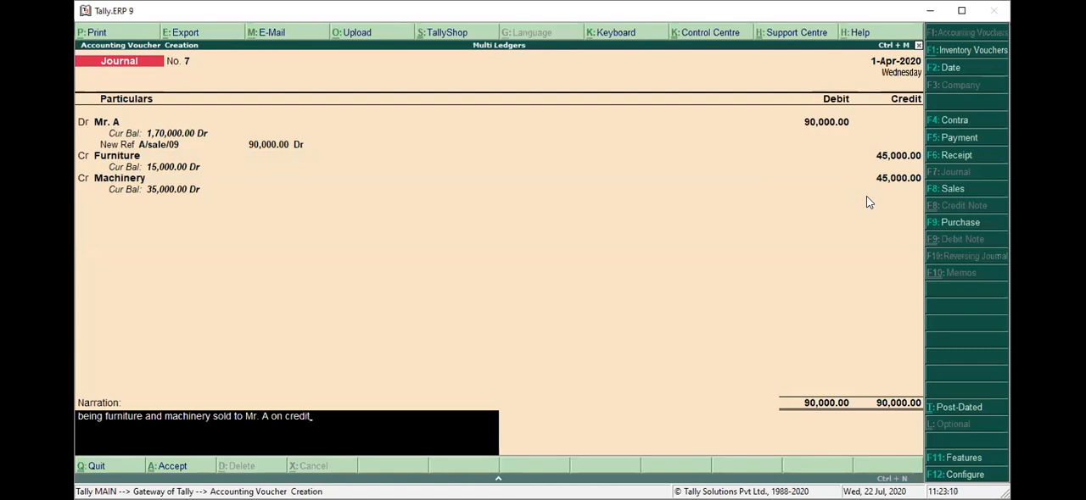
key("Return")
key("y")
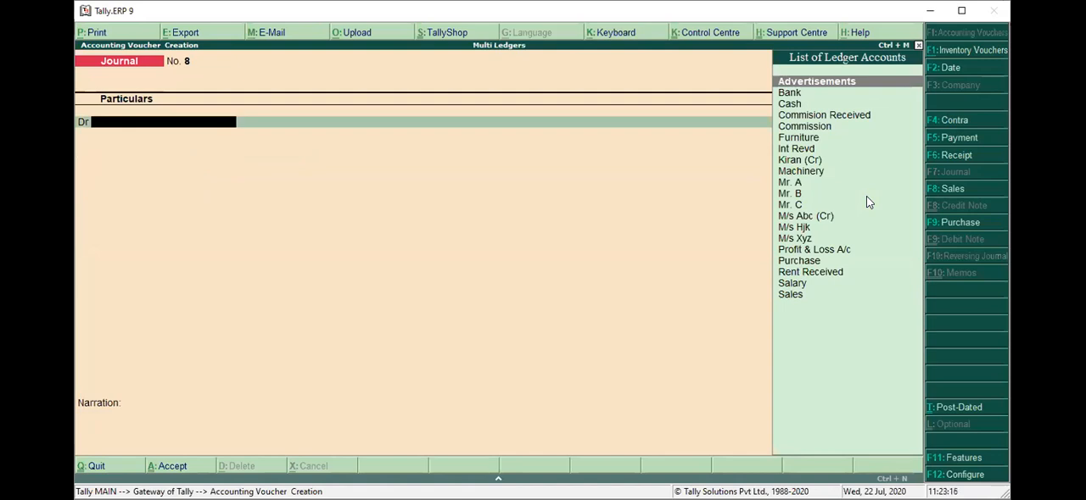
Leave voucher creation and display the Day Book.
key("Escape")
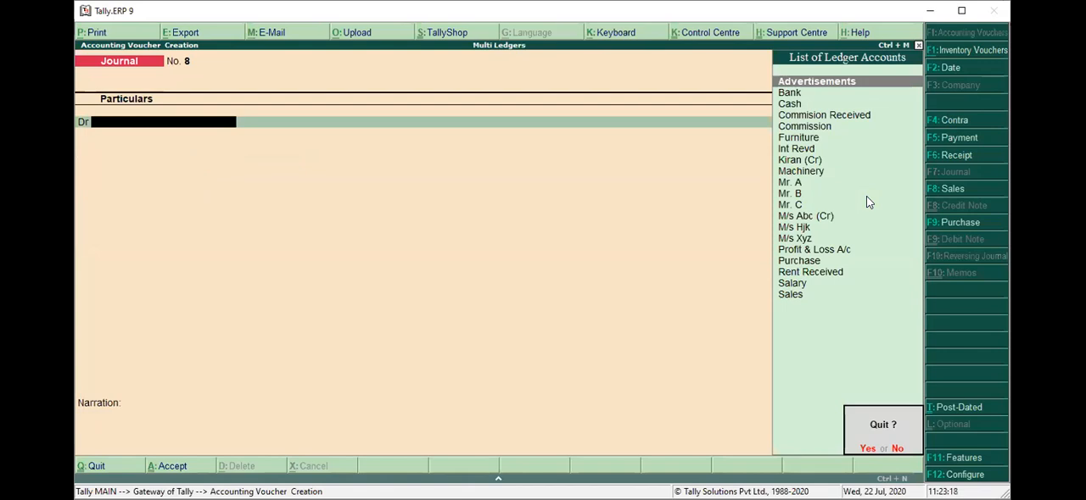
key("y")
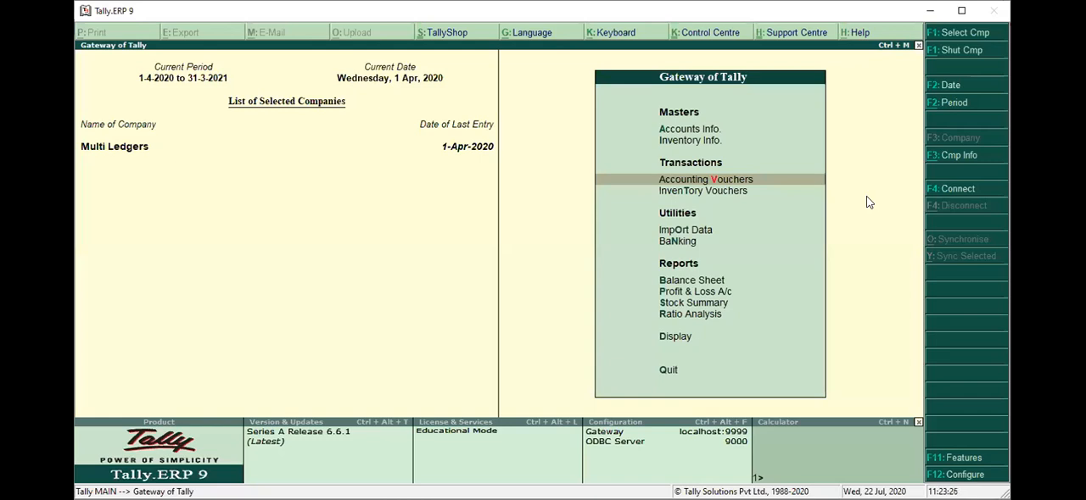
key("Down")
key("Down")
key("Down")
key("Down")
key("Down")
key("Down")
key("Down")
key("Down")
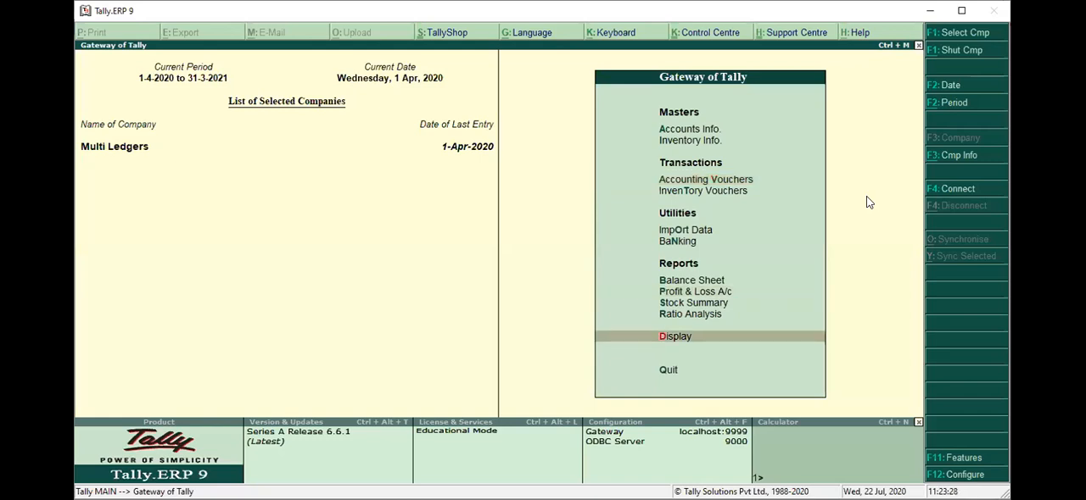
key("Return")
key("Return")
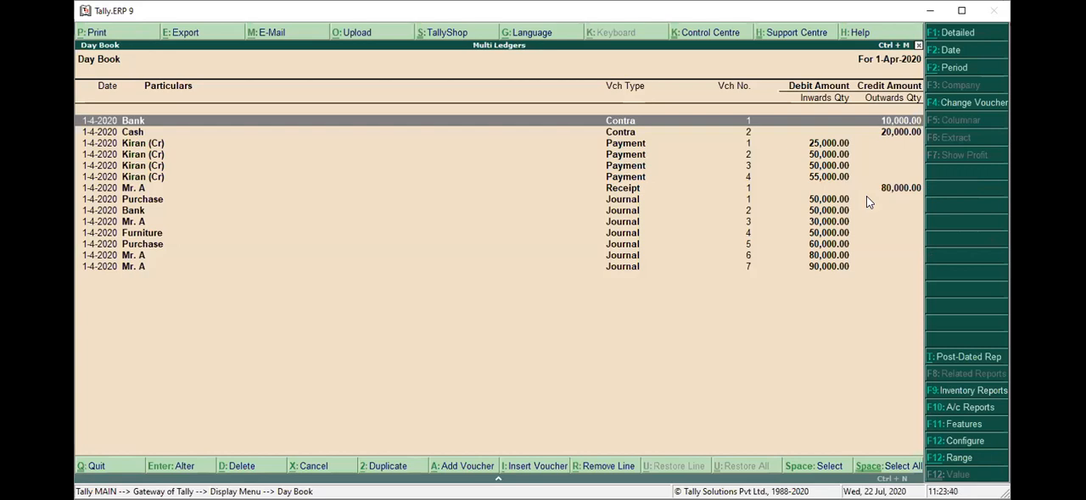
Examine the Day Book entries for 1-Apr-2020, particularly the most recent journal vouchers.
left_click(866, 197)
key("End")
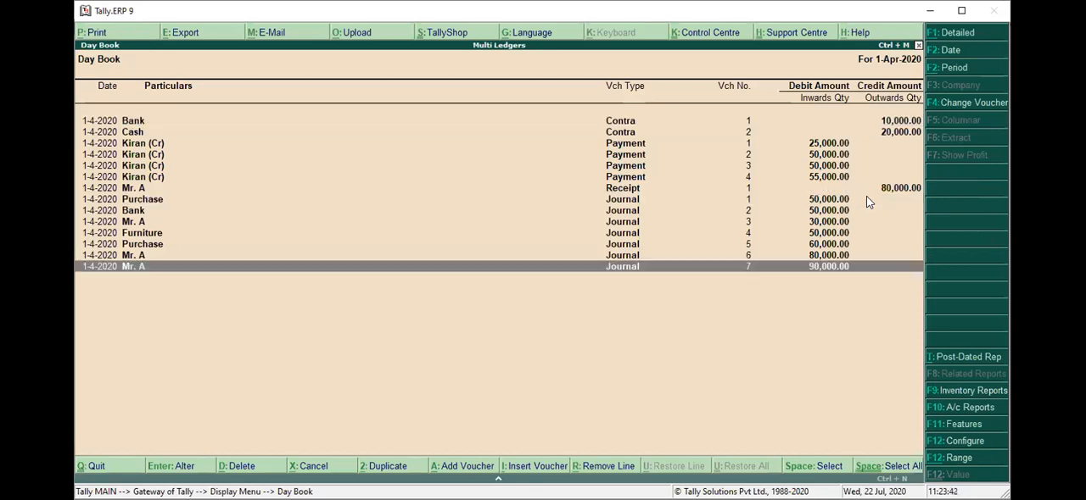
left_click(866, 197)
key("Down")
key("Down")
key("Down")
key("Down")
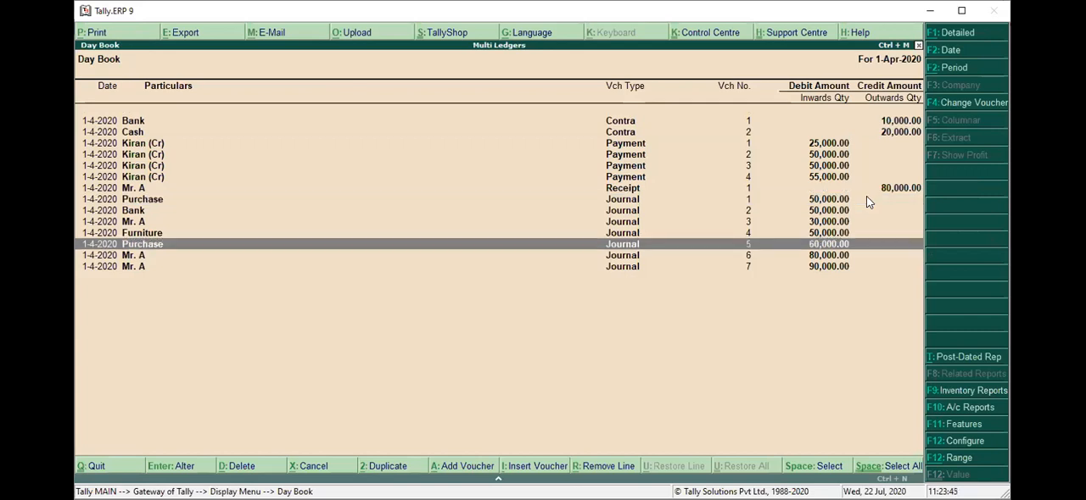
key("Down")
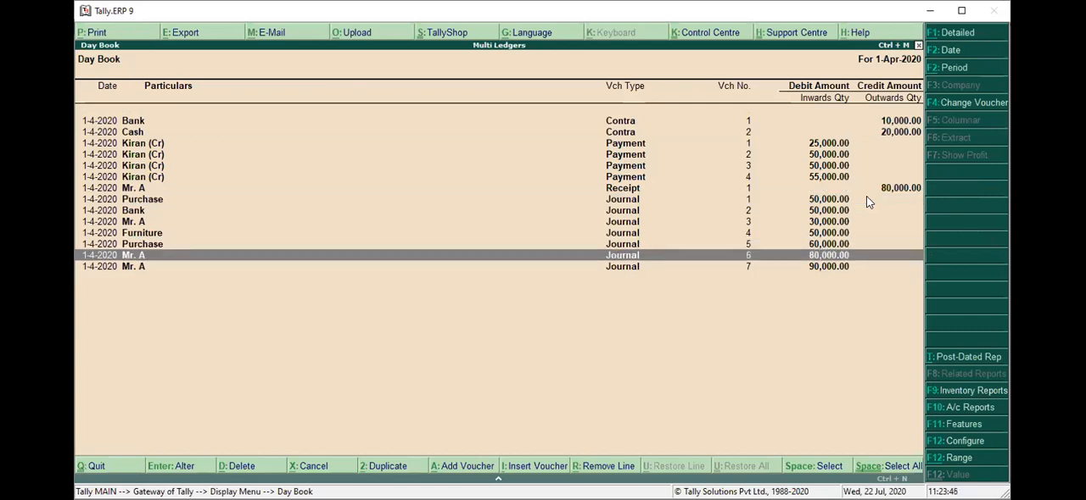
left_click(866, 199)
key("Home")
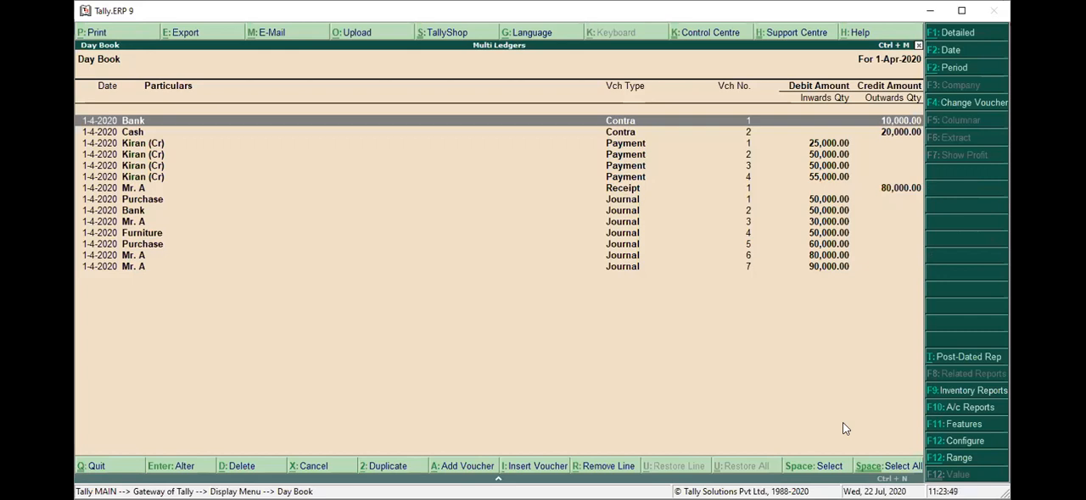
Restrict the Day Book to vouchers of type Journal.
key("F4")
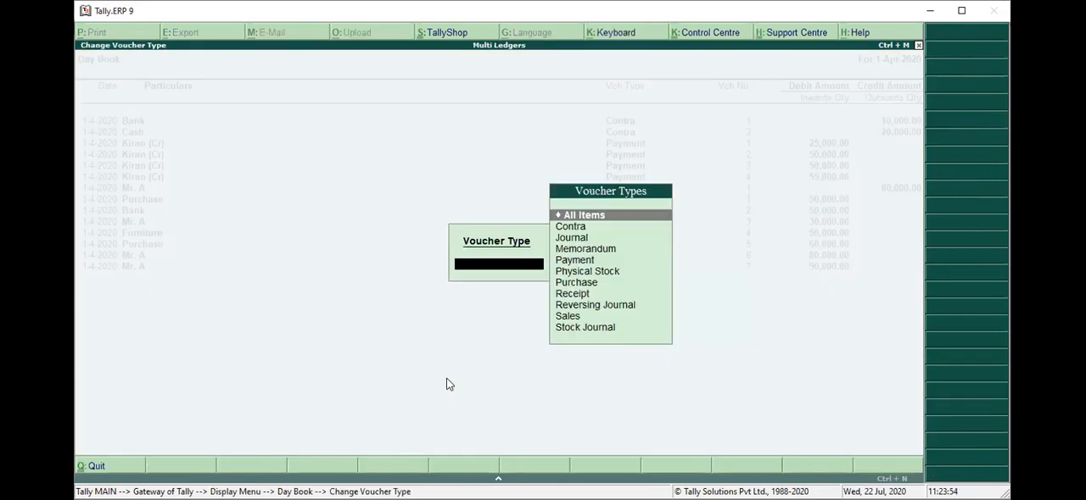
key("Down")
key("Down")
key("Down")
key("Down")
key("Down")
key("Down")
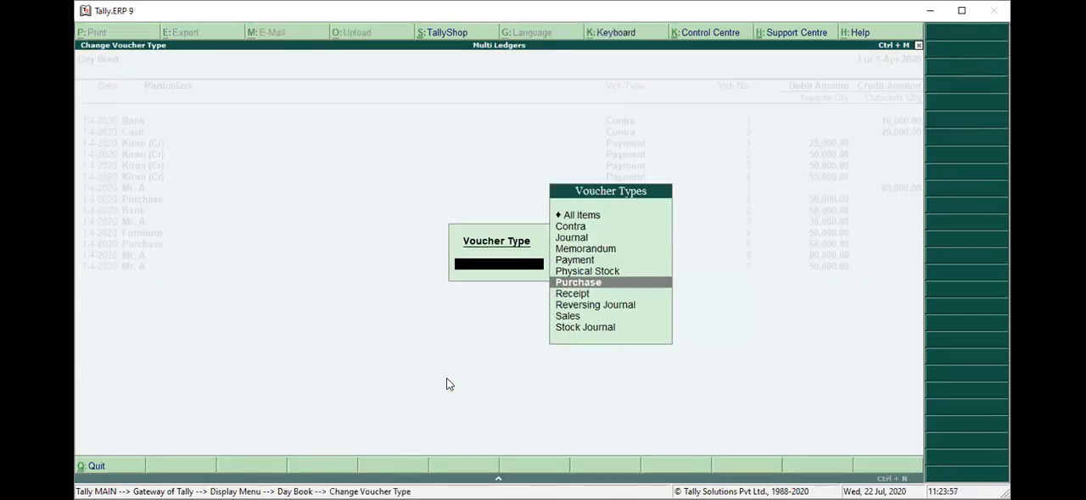
key("Down")
key("Down")
key("Down")
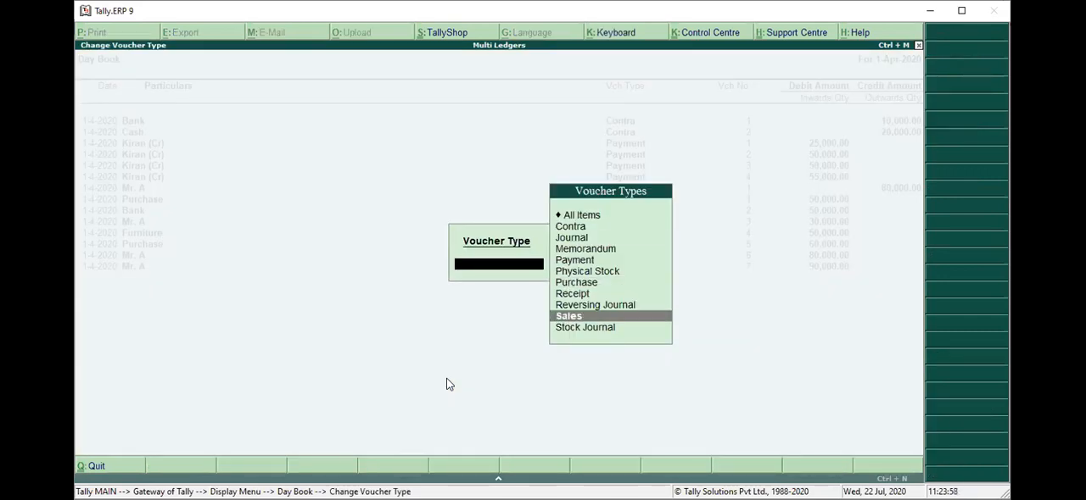
key("Up")
key("Up")
key("Up")
key("Up")
key("Up")
key("Up")
key("Up")
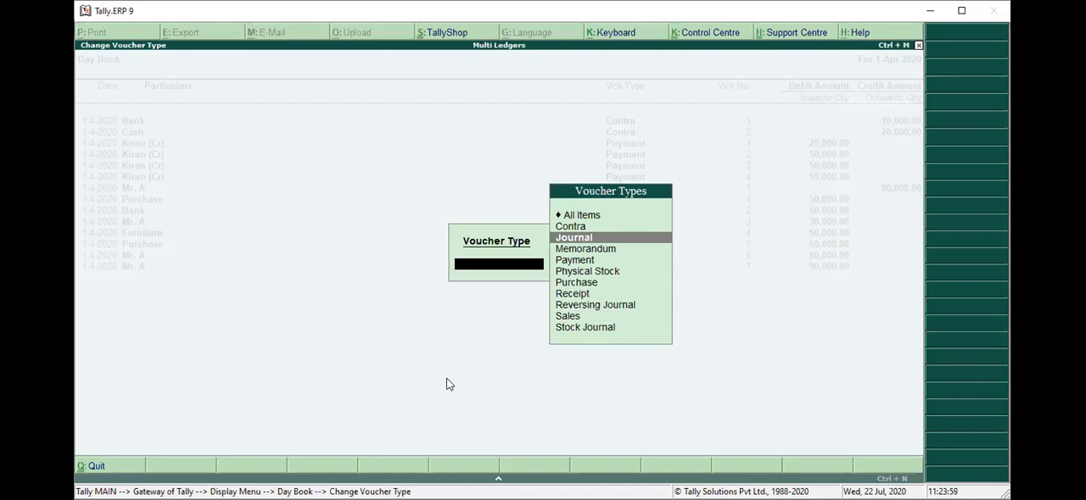
key("Return")
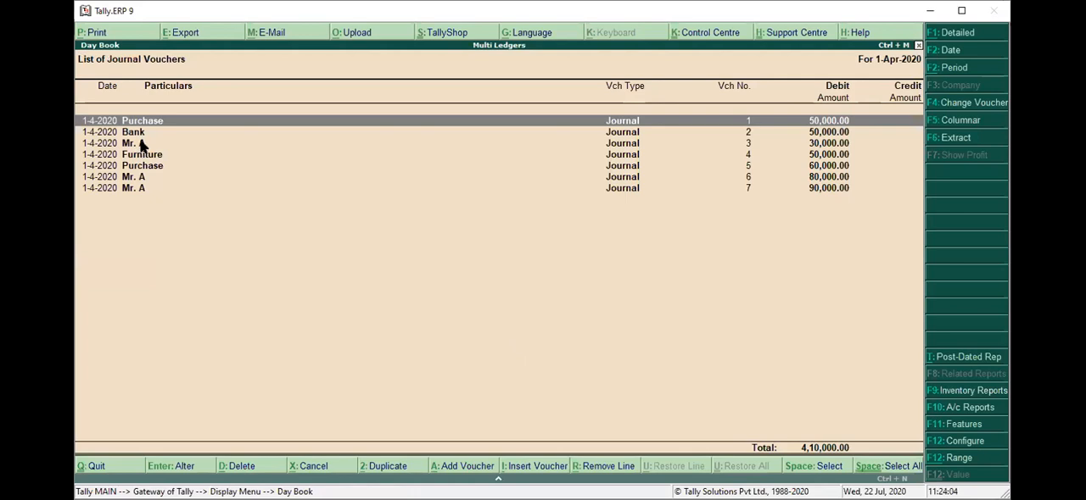
Go through the journal voucher list and switch it to the detailed view.
key("Down")
key("Down")
key("Down")
key("Down")
key("Down")
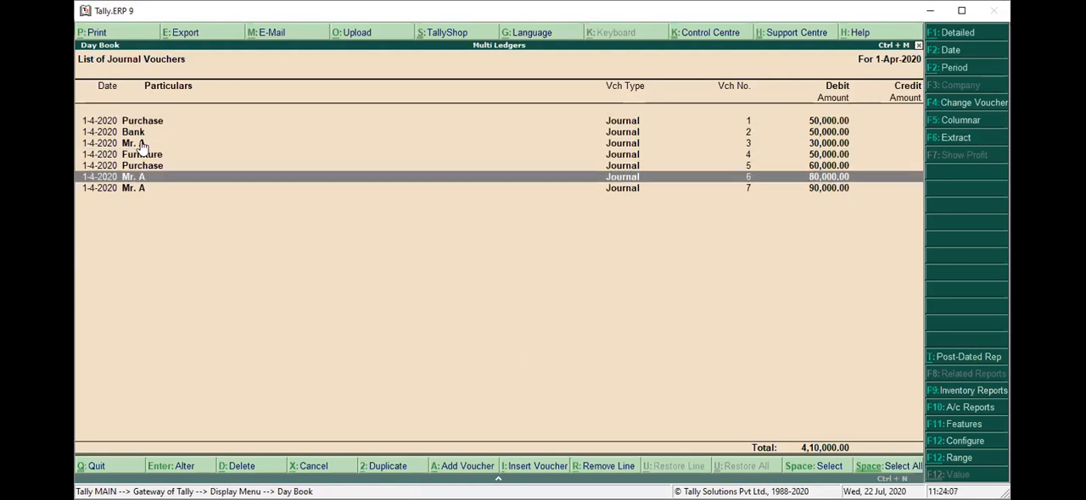
key("Up")
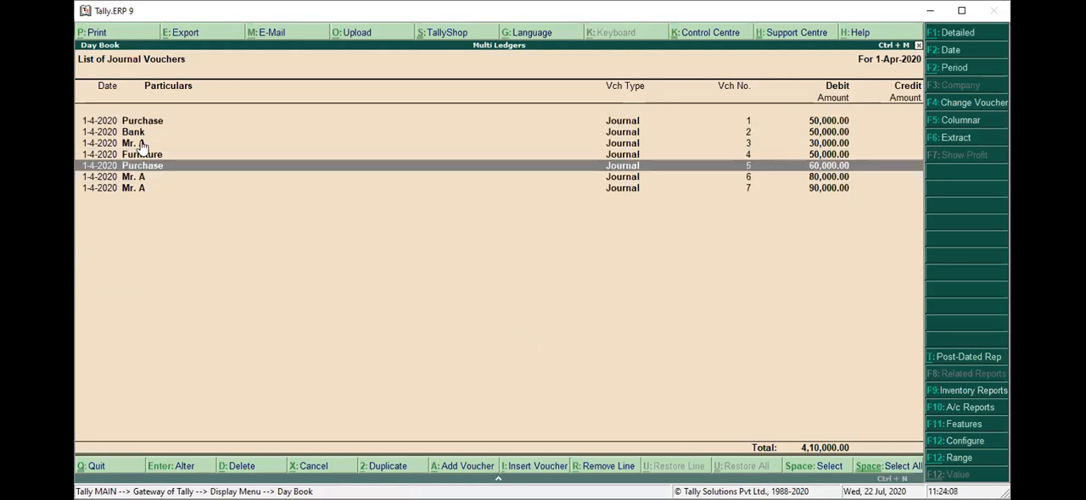
key("alt+F1")
Configure the journal voucher list to show narrations, keeping the Detailed format.
key("F12")
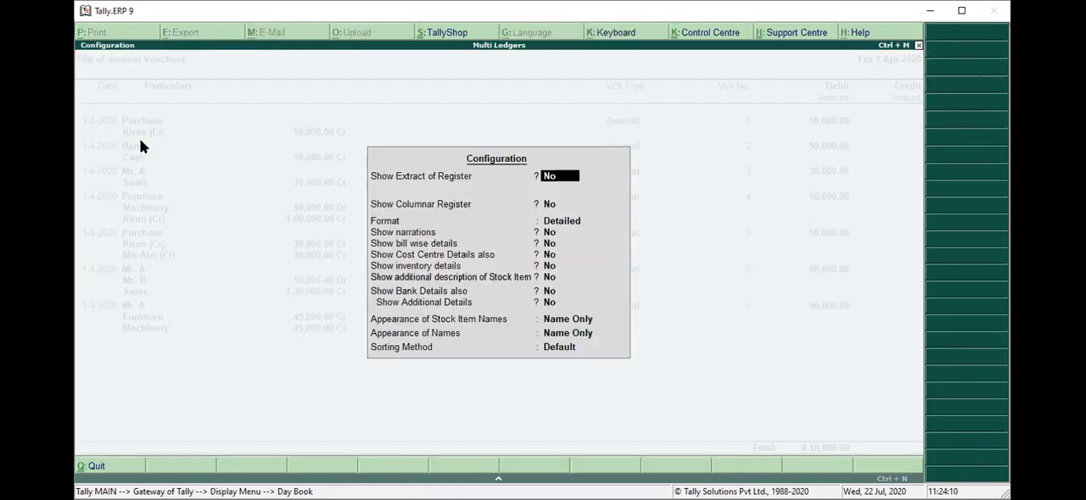
key("Return")
key("Return")
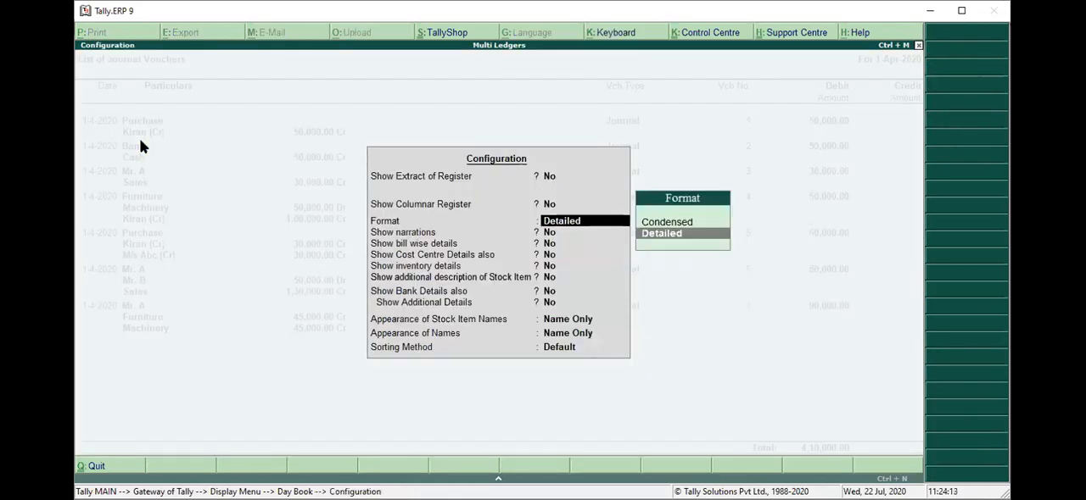
key("Return")
type("y")
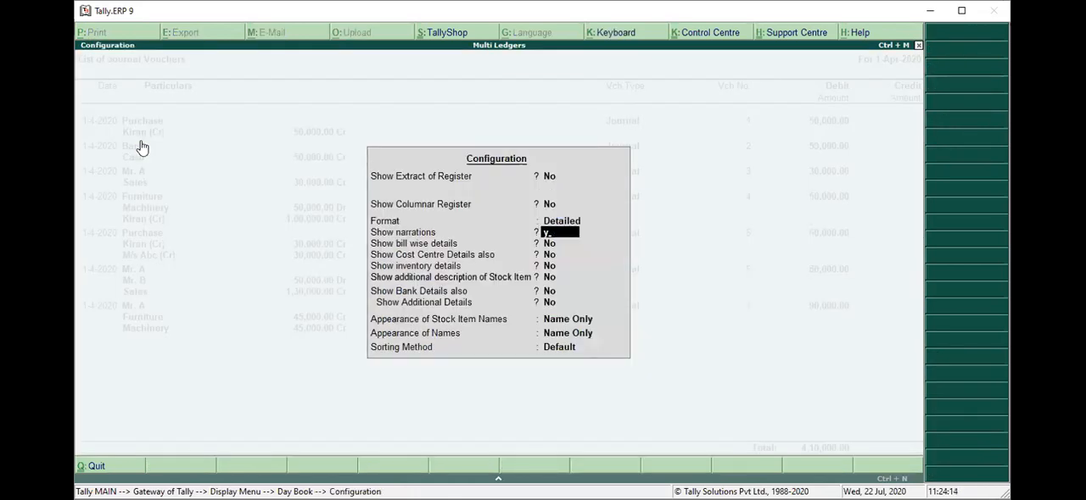
key("ctrl+a")
Go through the journal vouchers and read their narrations down to the last entry.
key("Up")
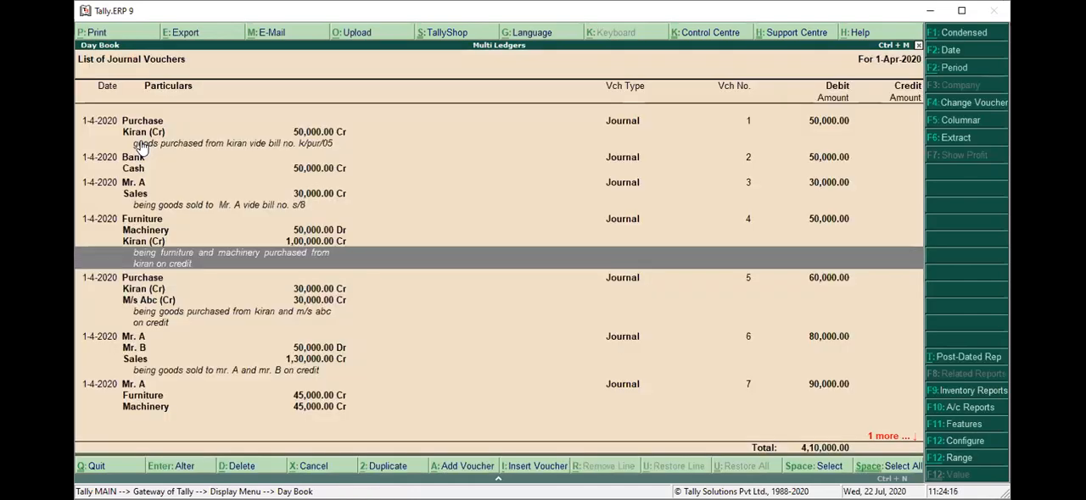
key("Home")
scroll(141, 148, "down", 5)
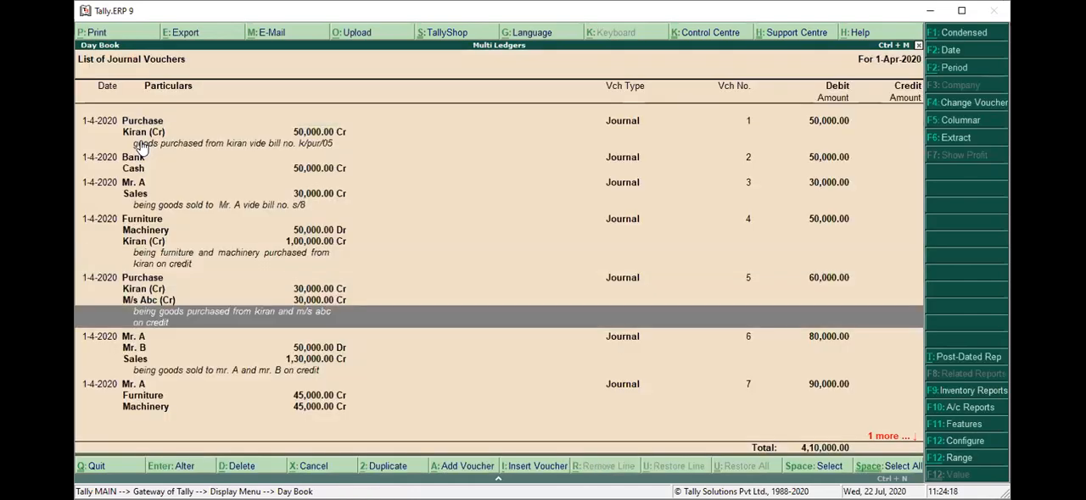
scroll(142, 148, "down", 2)
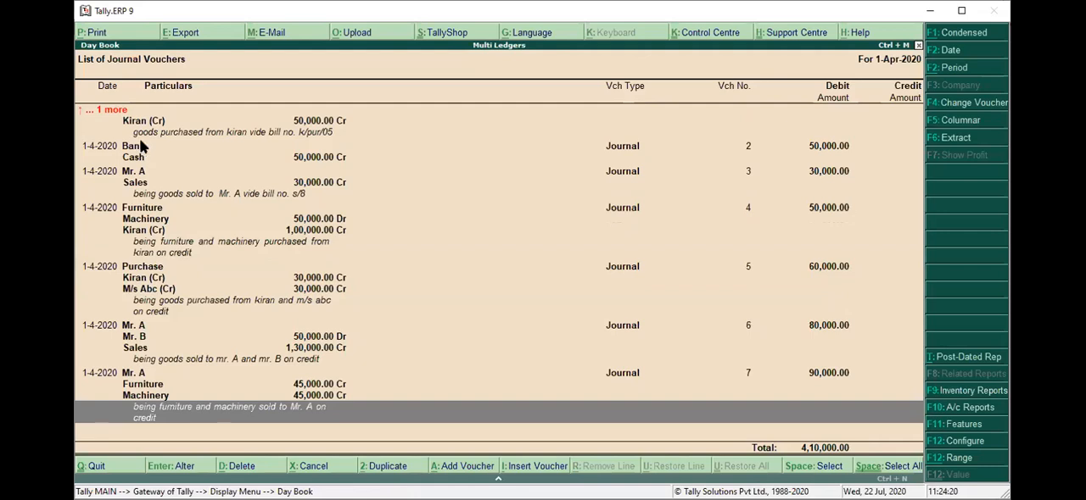
Leave the Day Book and display the ledger vouchers of Mr. A from the account books.
key("Escape")
key("Escape")
key("Return")
scroll(142, 148, "down", 2)
key("Return")
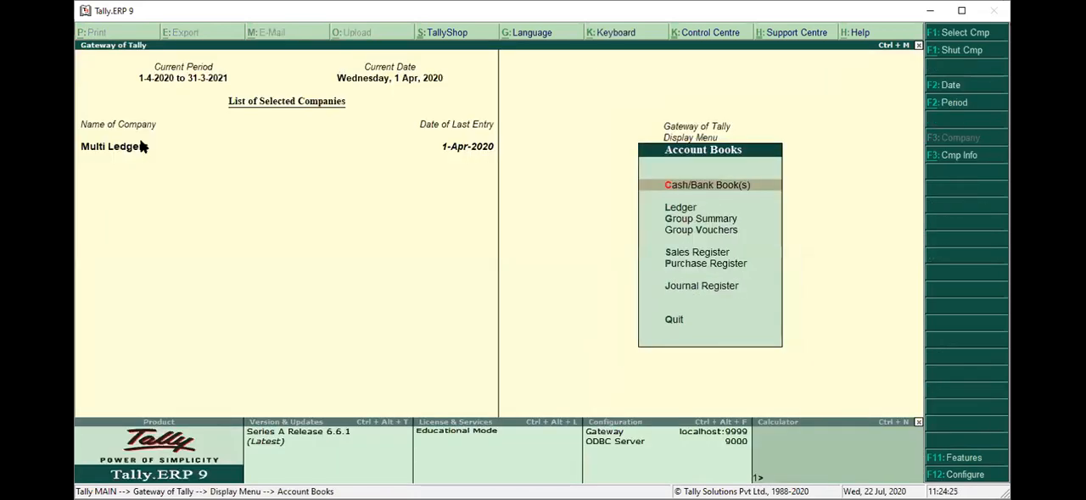
scroll(141, 148, "down", 1)
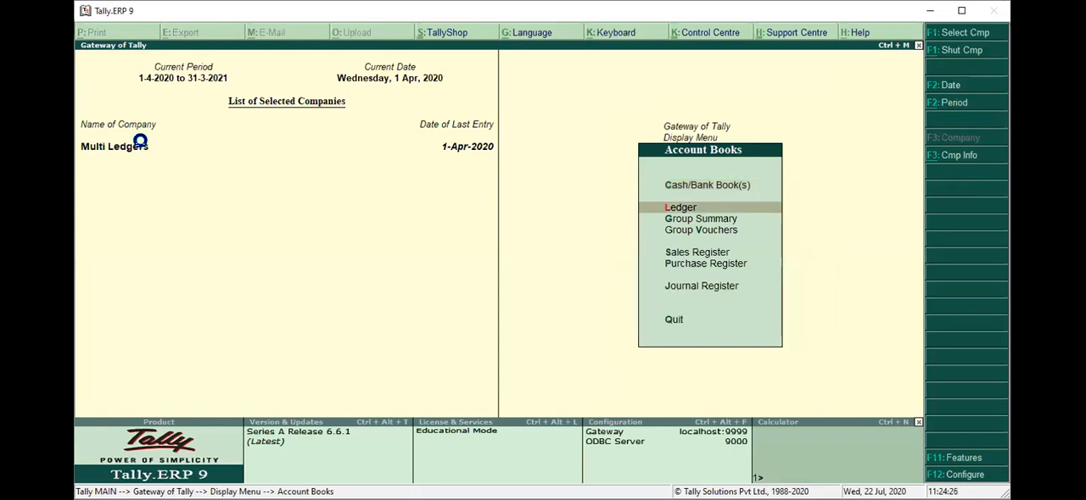
key("Return")
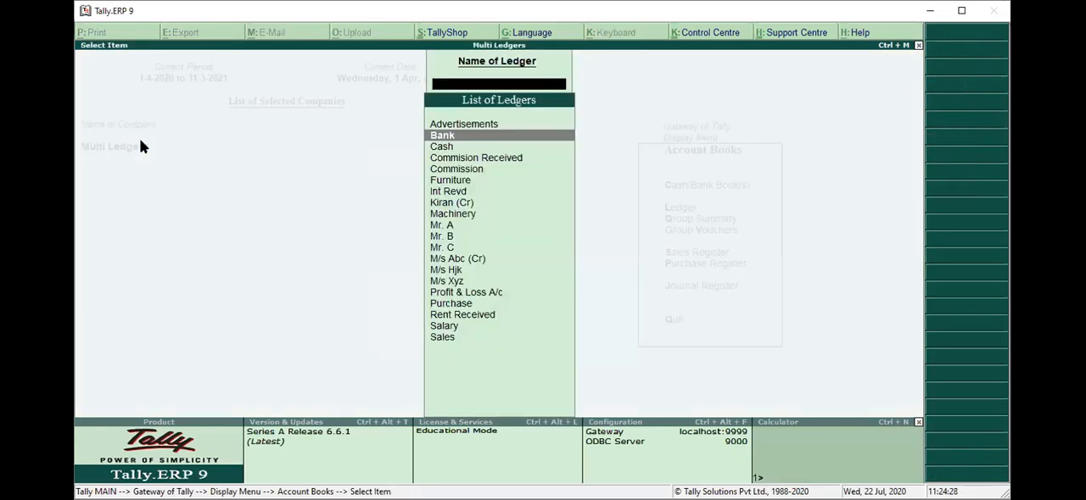
scroll(142, 147, "down", 6)
key("Return")
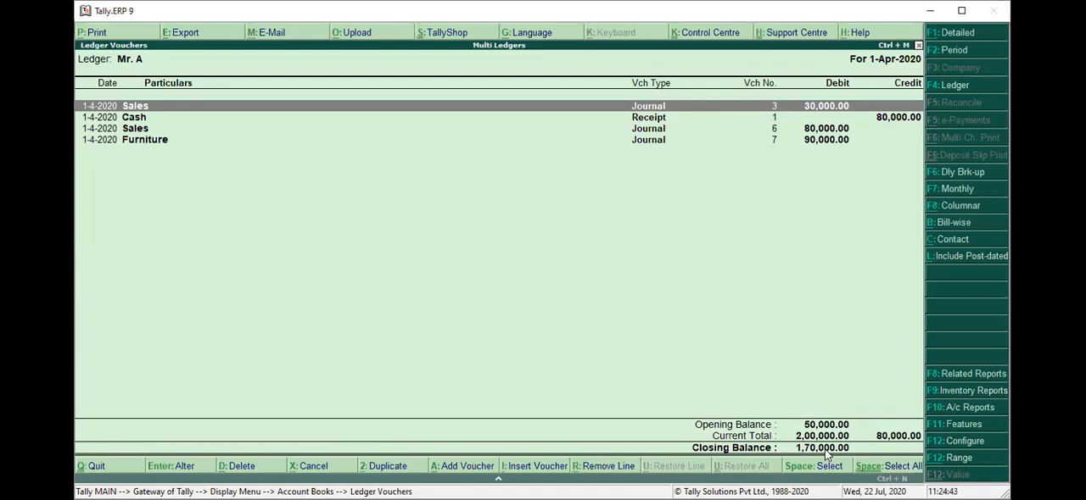
Display the ledger vouchers of Mr. B to examine the closing balance, and return to the ledger list.
key("Escape")
key("Down")
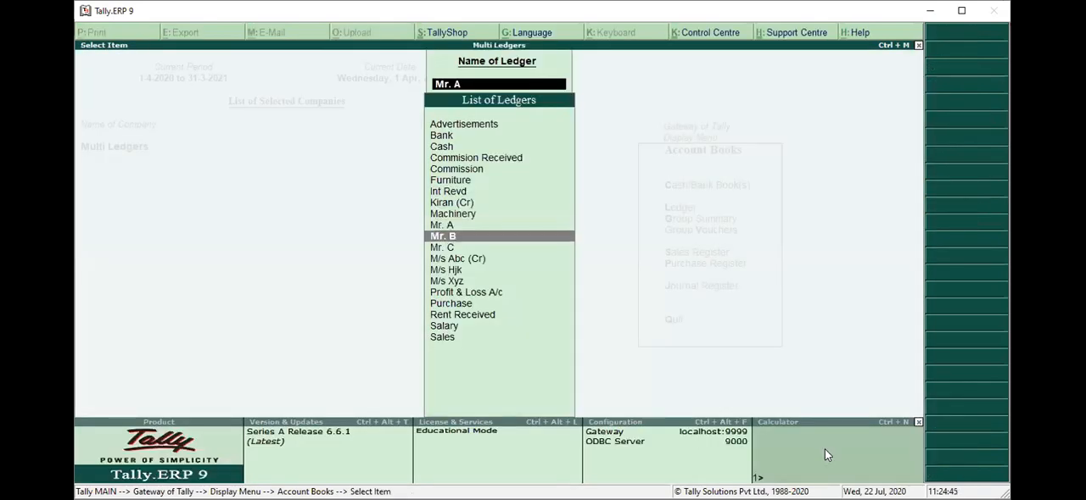
key("Return")
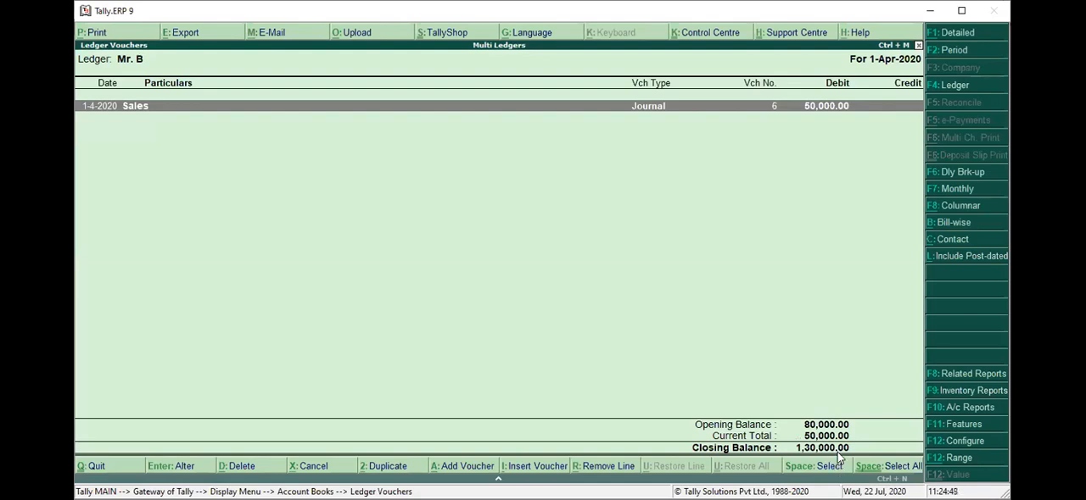
key("Escape")
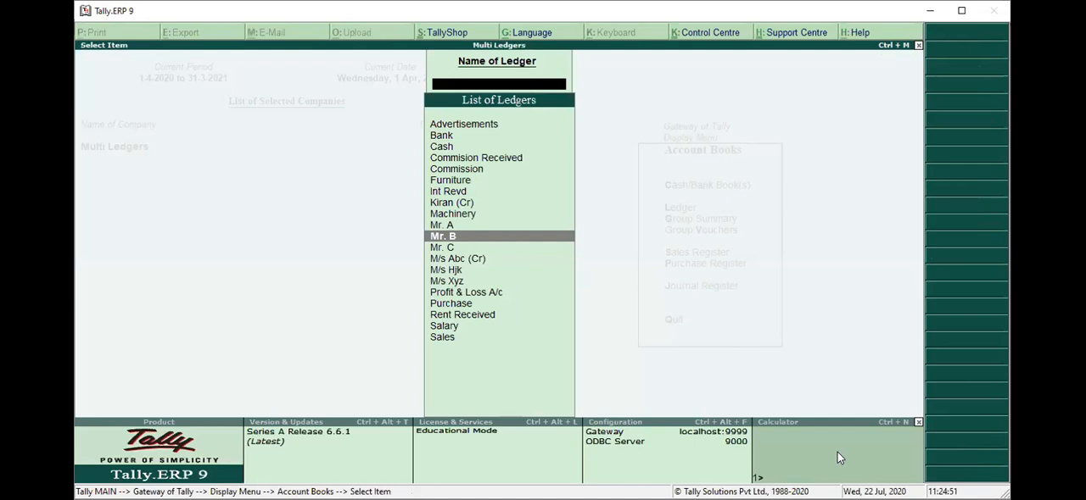
Leave the account books and open a new accounting voucher of type Receipt.
key("Escape")
key("Escape")
key("Escape")
key("Escape")
key("Escape")
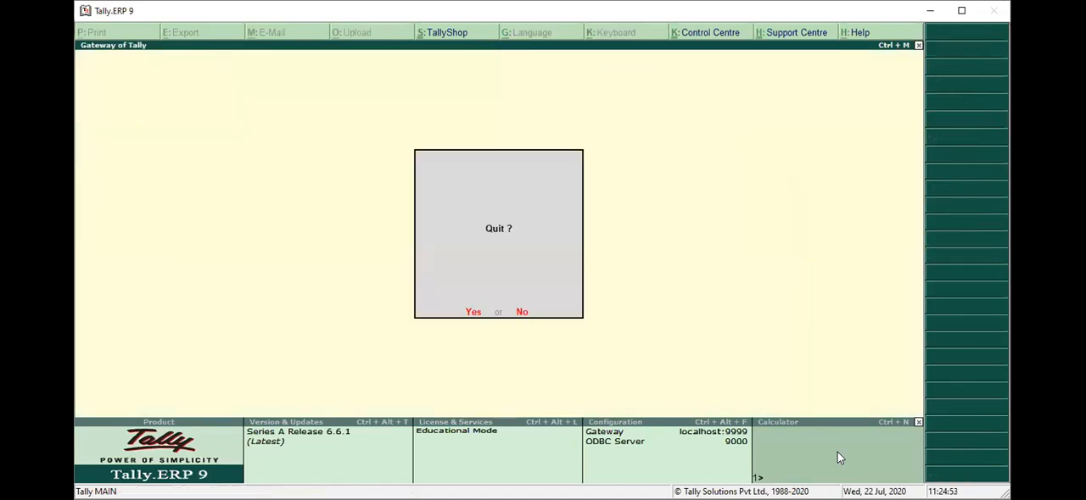
key("Down")
key("Down")
key("Down")
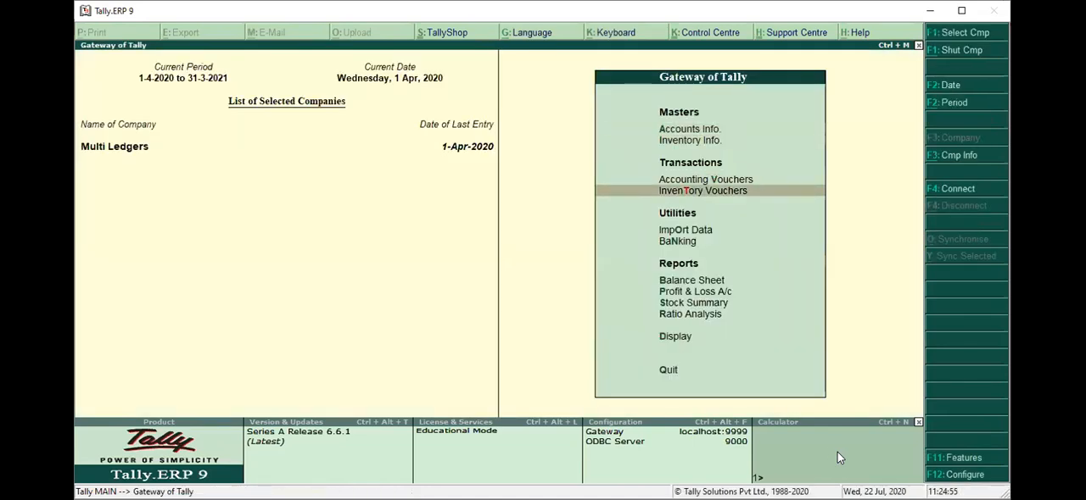
key("Return")
key("F1")
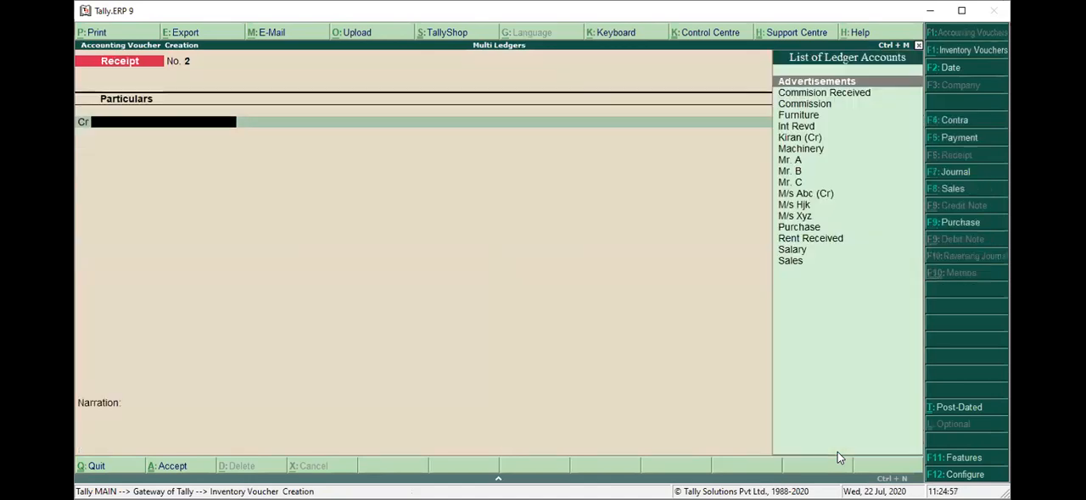
Credit the Mr. A ledger with 70,000 in the receipt voucher.
type("M")
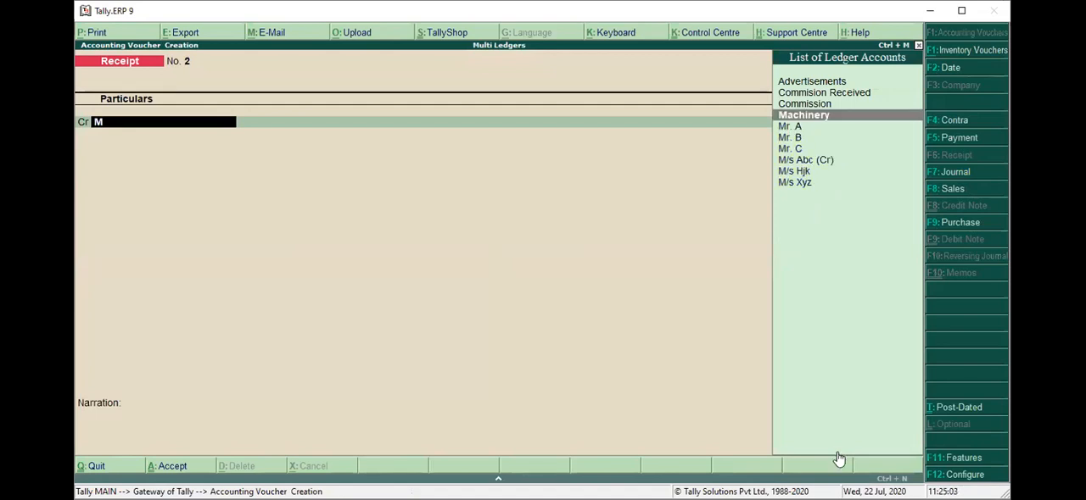
key("Down")
key("Return")
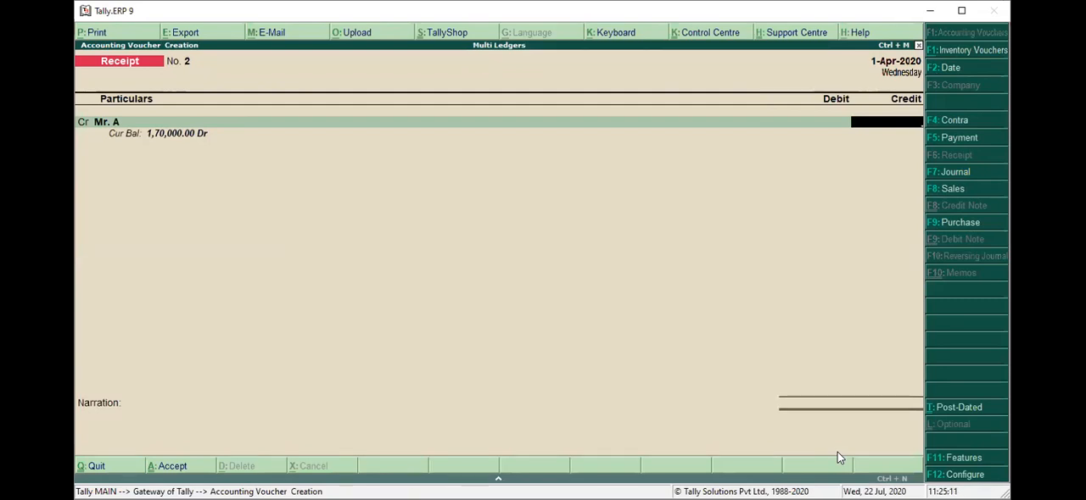
type("70000")
key("Return")
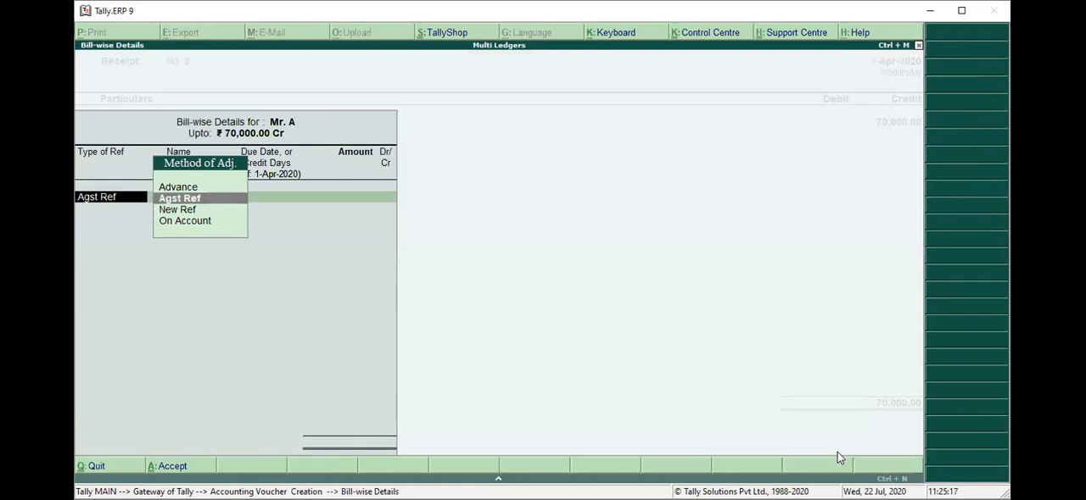
Allocate the 70,000 as Agst Ref to Mr. A's pending bill A/sale/05.
key("Return")
key("Down")
key("Up")
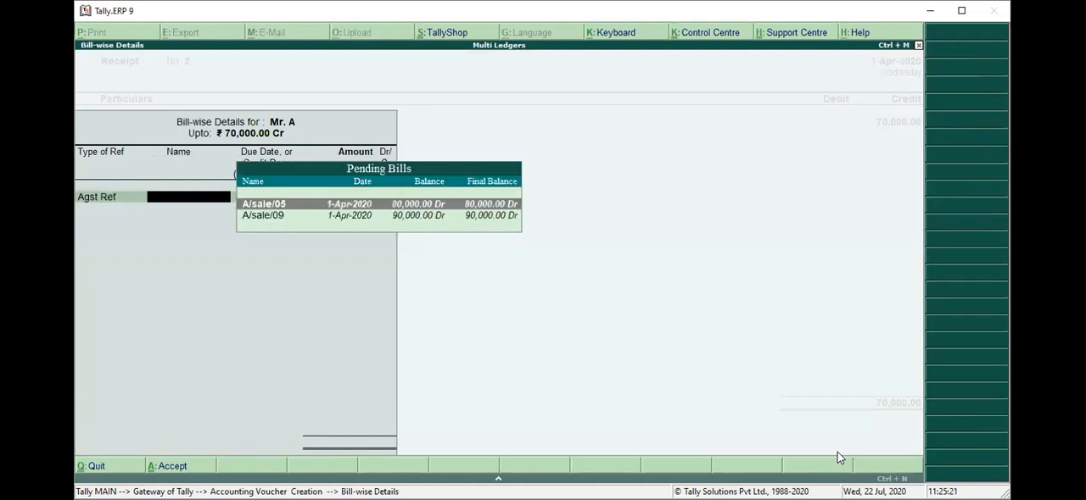
key("Down")
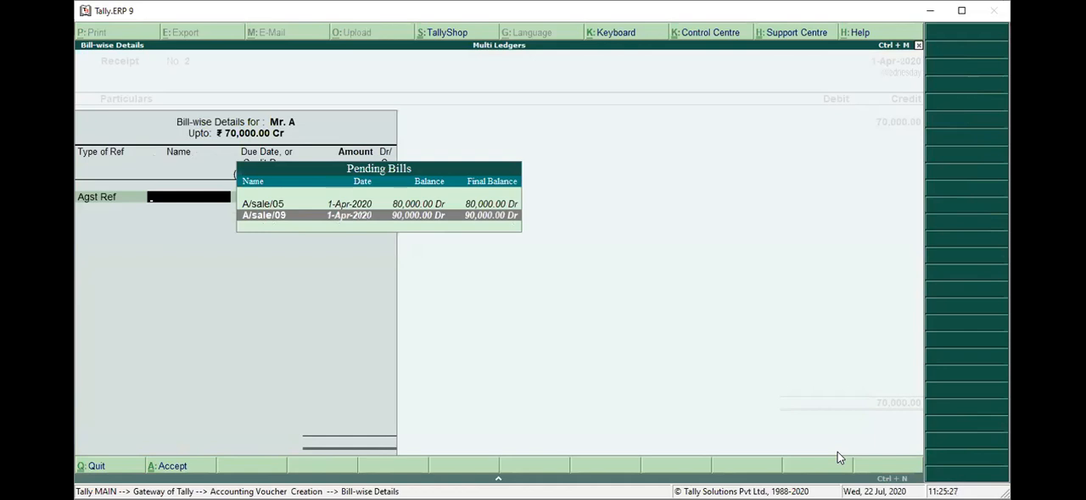
key("Up")
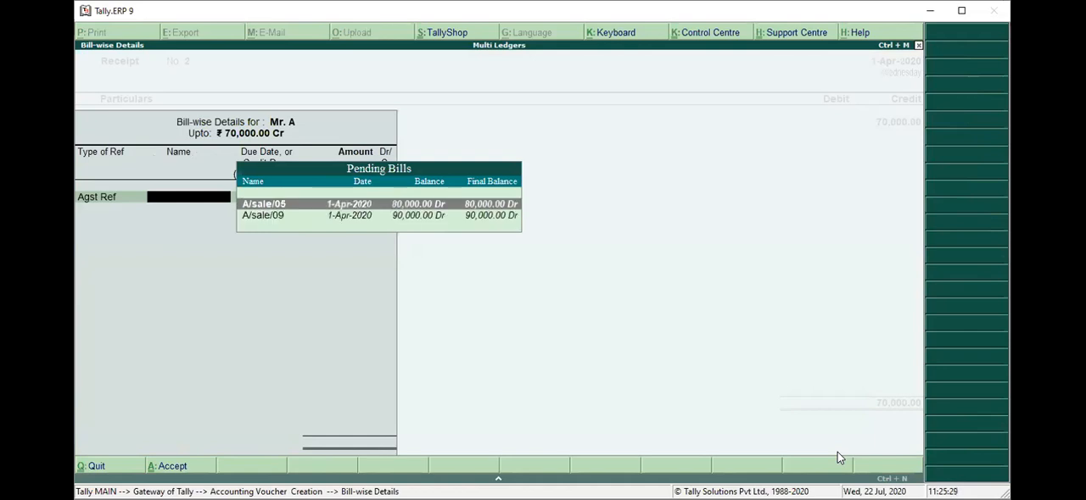
key("Return")
key("Return")
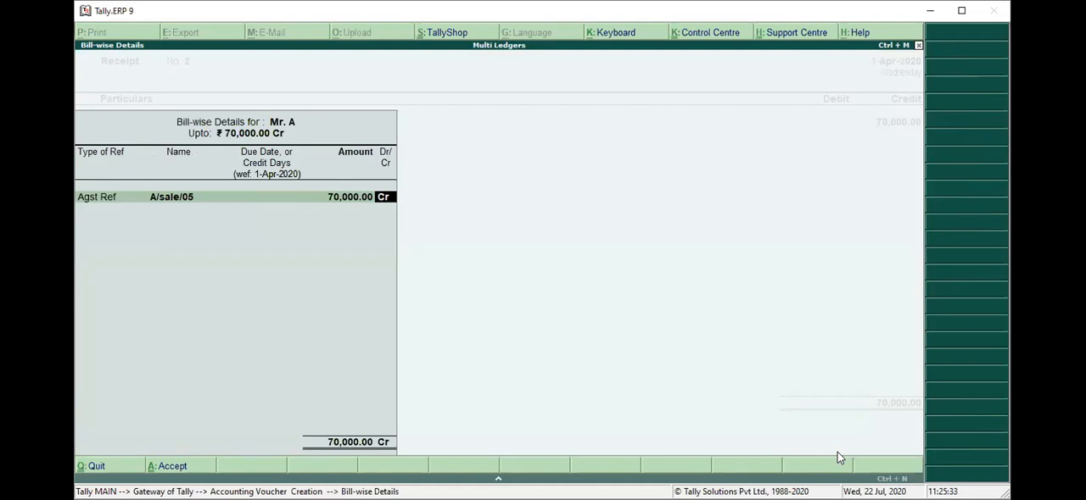
key("Return")
Debit Cash with 70,000 and save the receipt voucher without a narration.
key("Return")
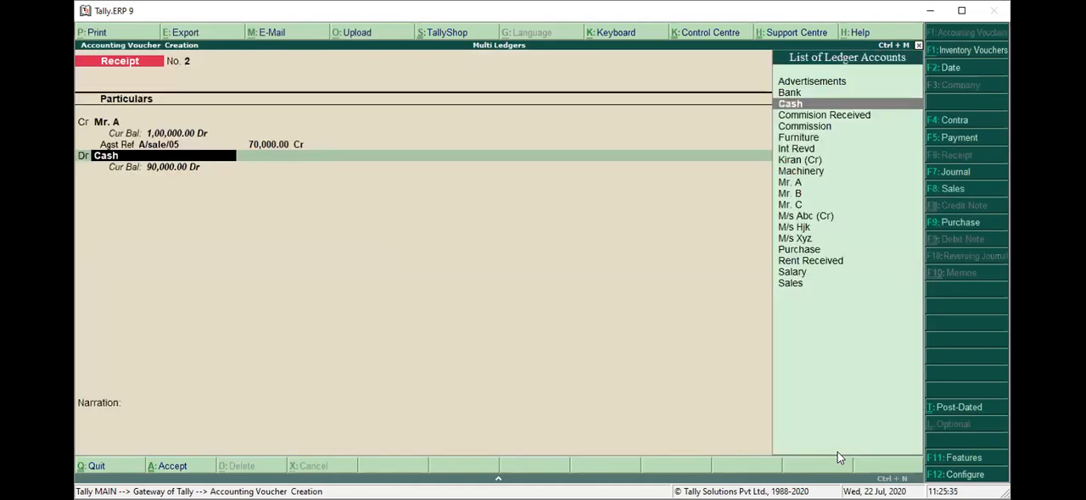
key("Return")
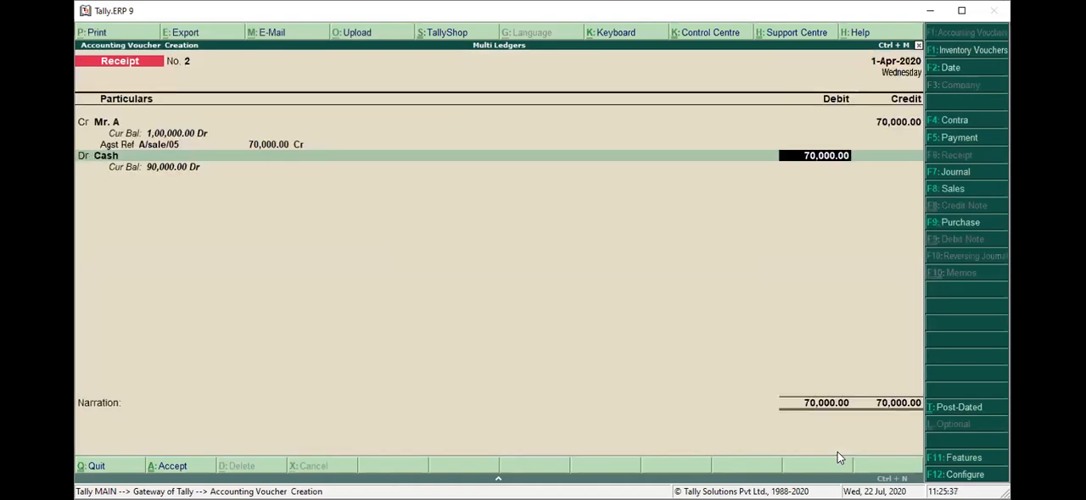
key("Return")
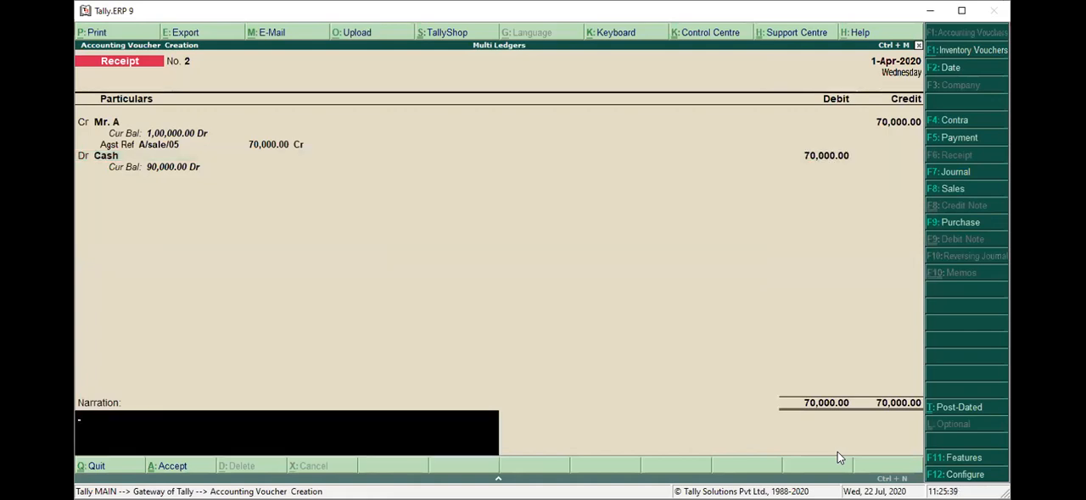
key("Return")
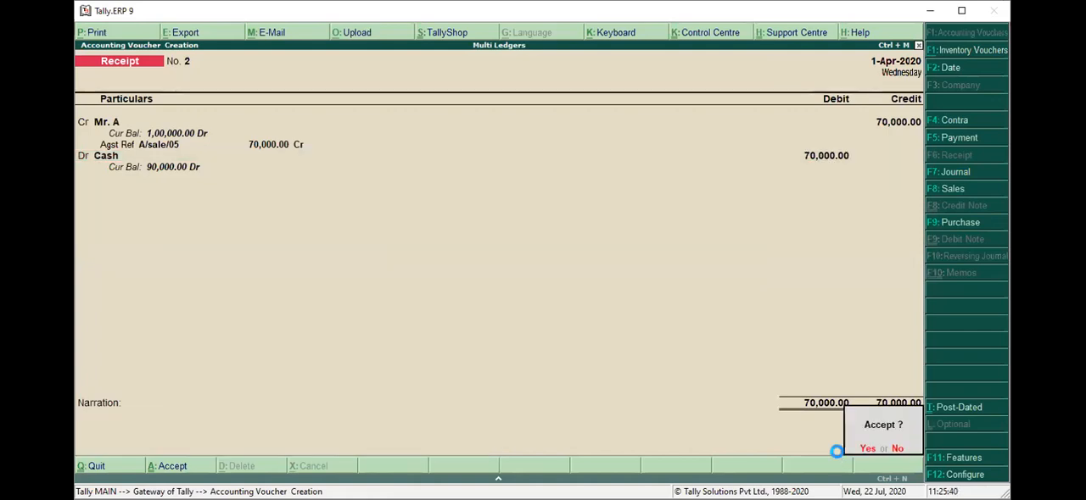
key("Return")
Start another receipt voucher and credit the Mr. A ledger with 1,00,000.
key("alt+F7")
key("F6")
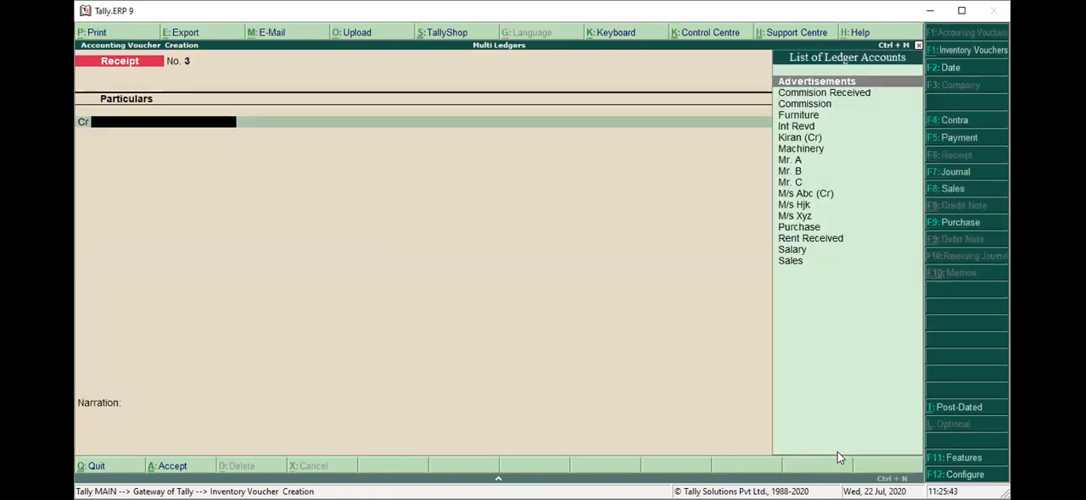
type("M")
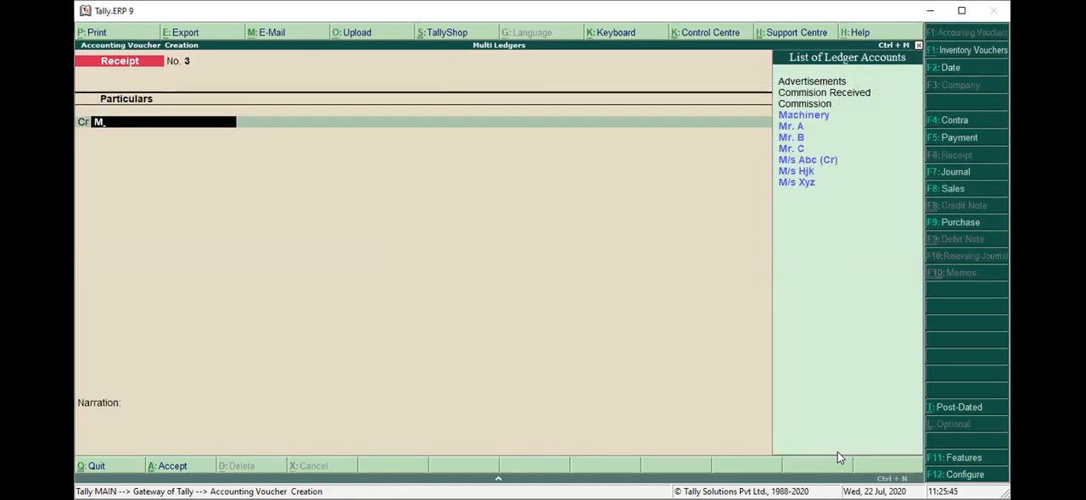
type("r")
key("Return")
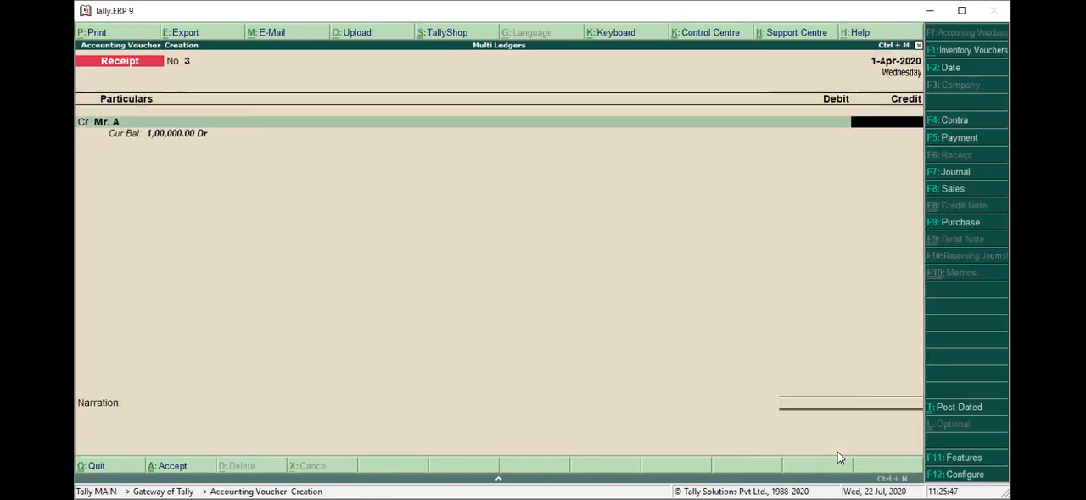
type("1")
type("00000")
key("Return")
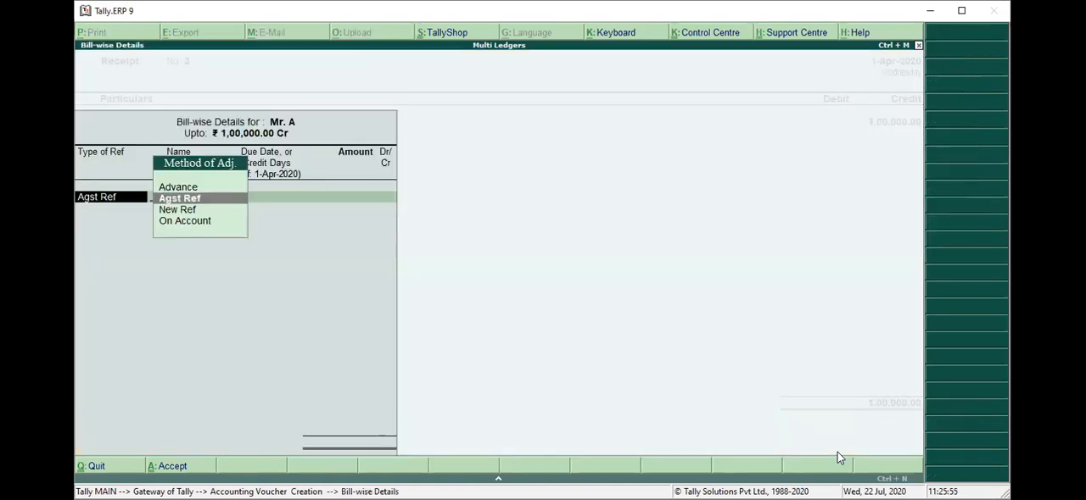
Allocate the 1,00,000 as Agst Ref, with 10,000 to bill A/sale/05 and 90,000 to A/sale/09.
key("Return")
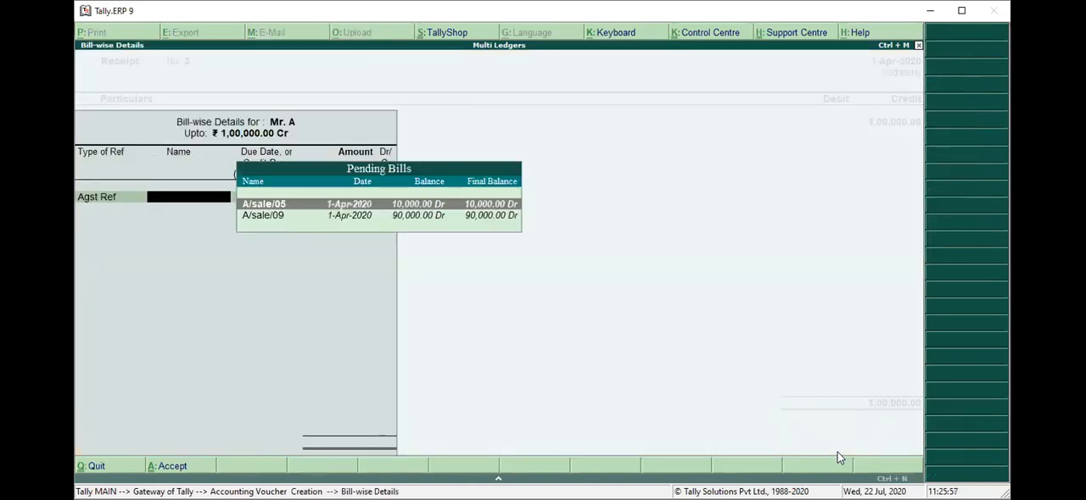
key("Return")
key("Return")
key("Return")
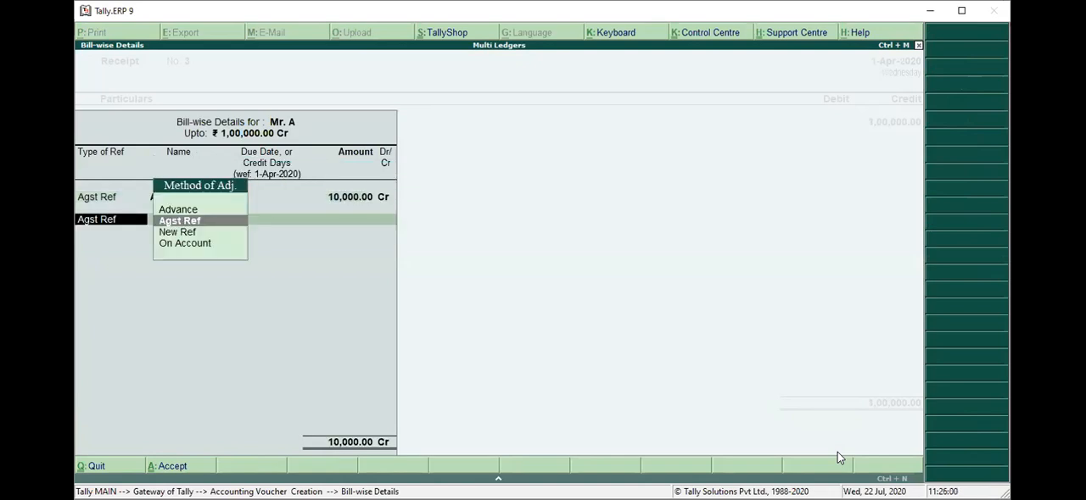
key("Return")
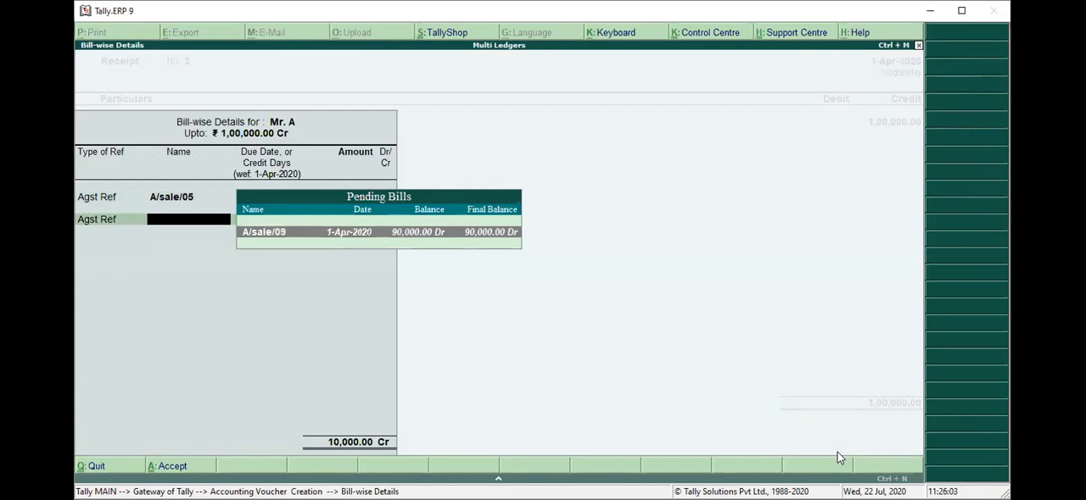
key("Return")
Debit Cash with 1,00,000 and save with narration "being amount recived from Mr. A against bill no. A/sale/05 and 06 through cash".
key("Return")
key("Return")
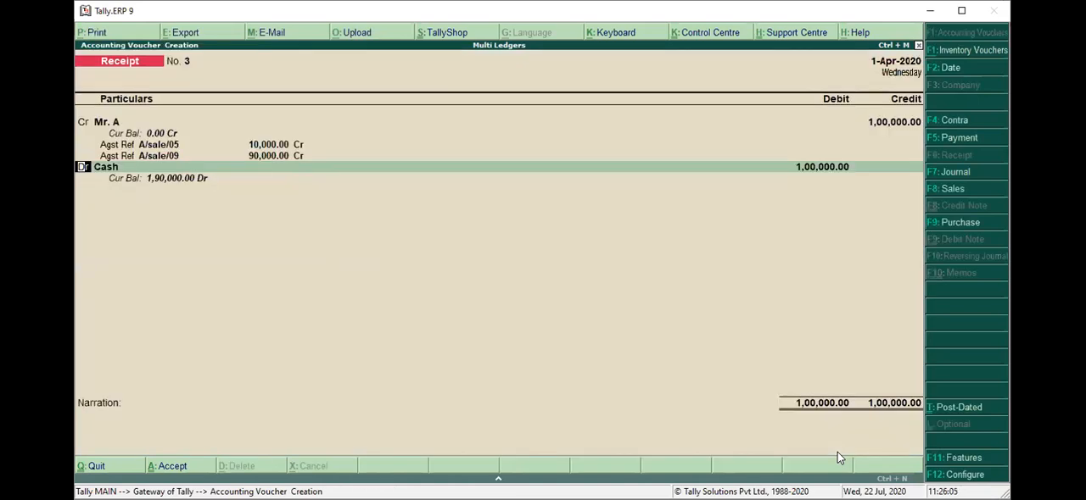
key("Return")
key("Return")
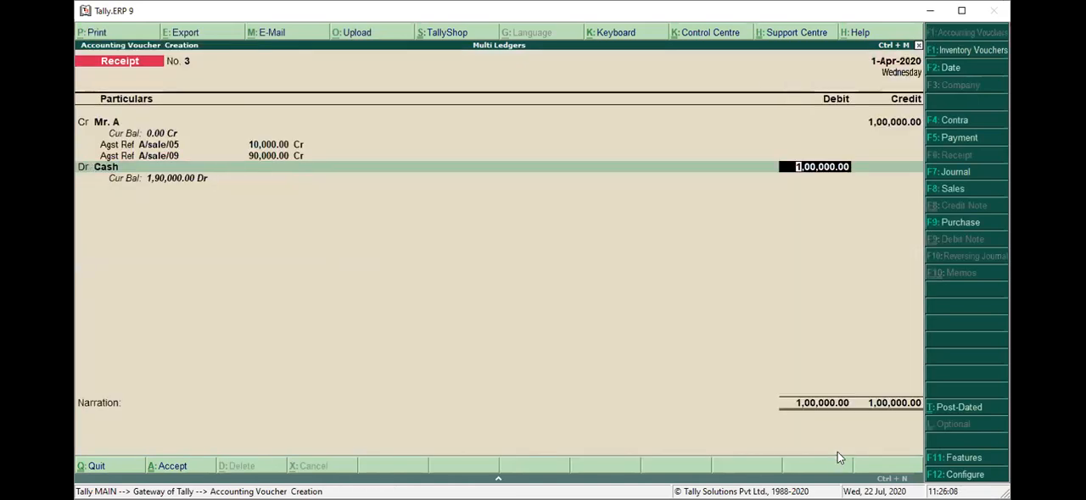
key("Return")
type("b")
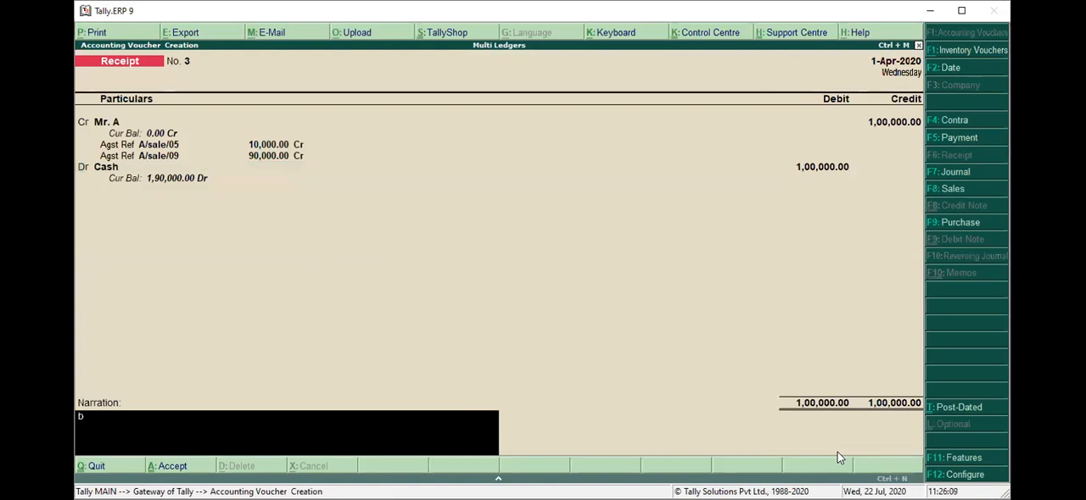
type("eing amou")
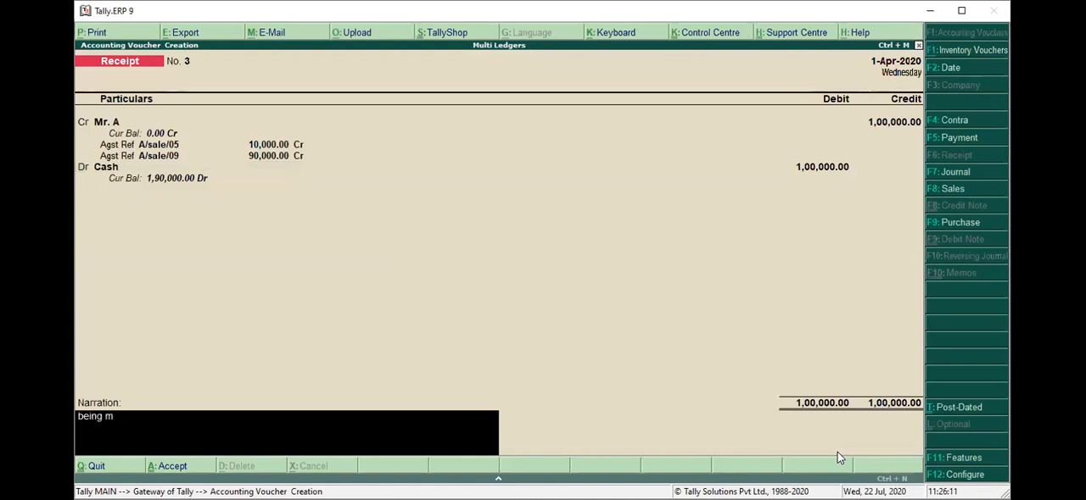
type("nt")
type("recived from M")
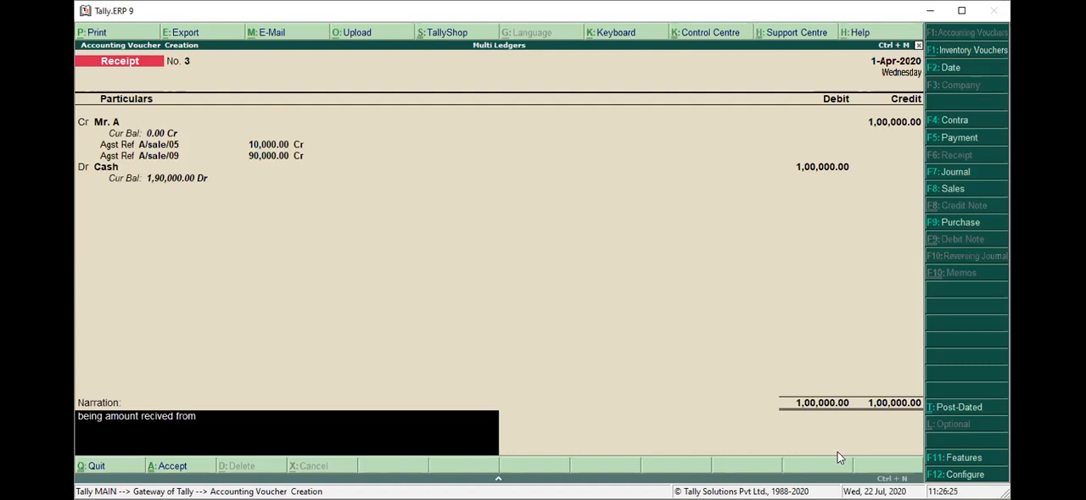
type("r. A vide bill")
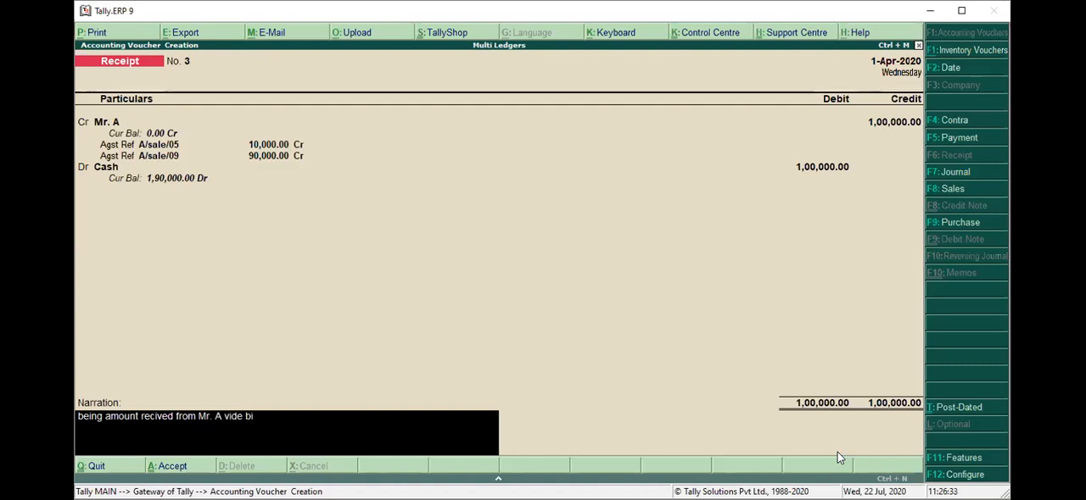
key("BackSpace")
key("BackSpace")
key("BackSpace")
key("BackSpace")
key("BackSpace")
key("BackSpace")
key("BackSpace")
key("BackSpace")
key("BackSpace")
key("BackSpace")
key("BackSpace")
type("against ")
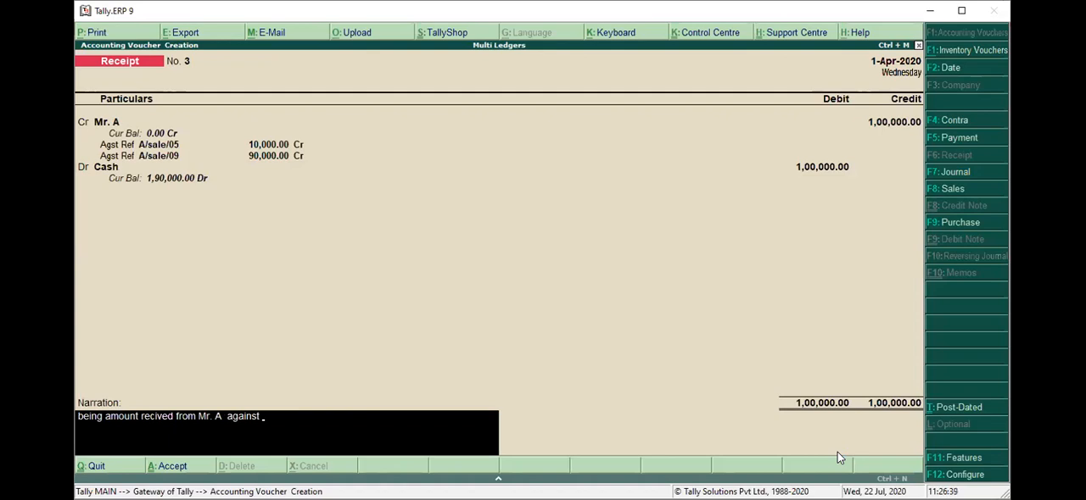
type("bill no. A/sale/05")
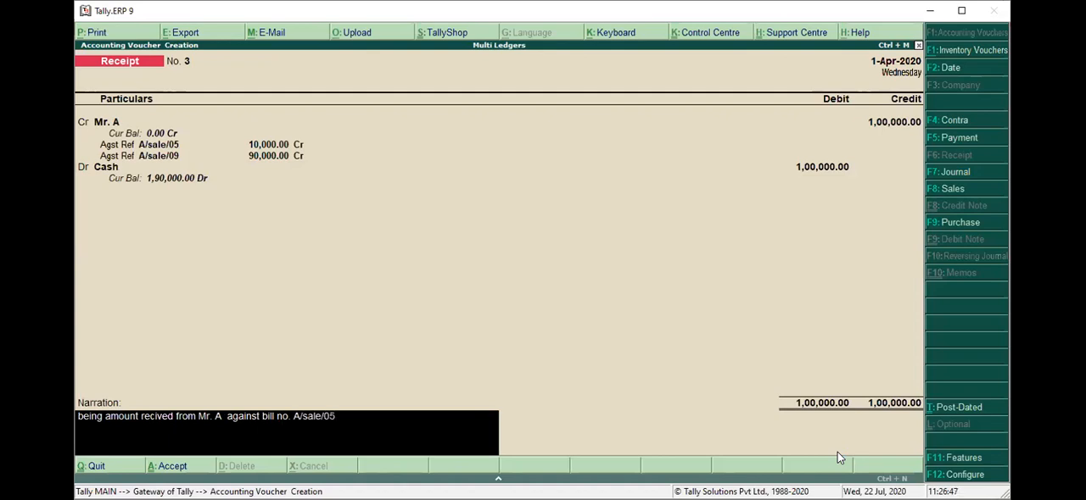
type(" and 06 through cash")
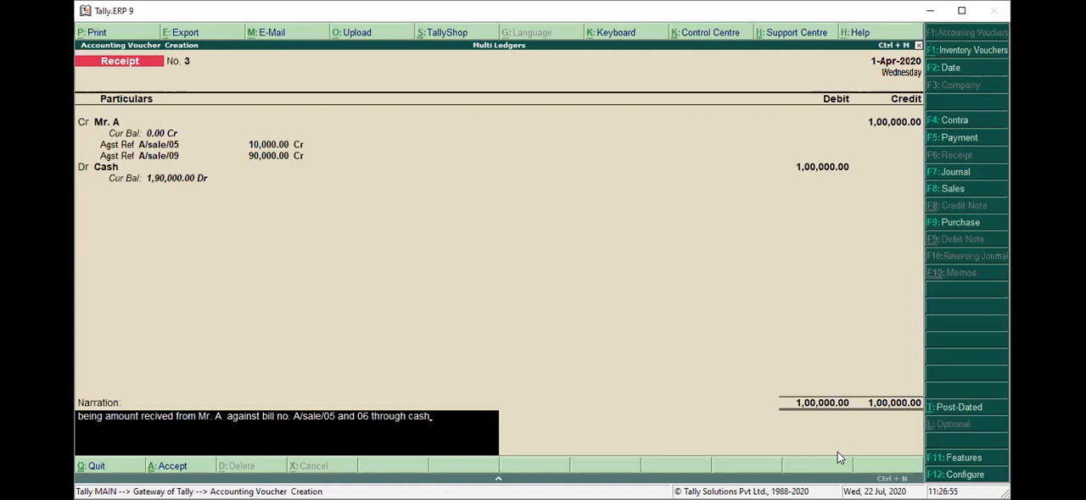
key("Return")
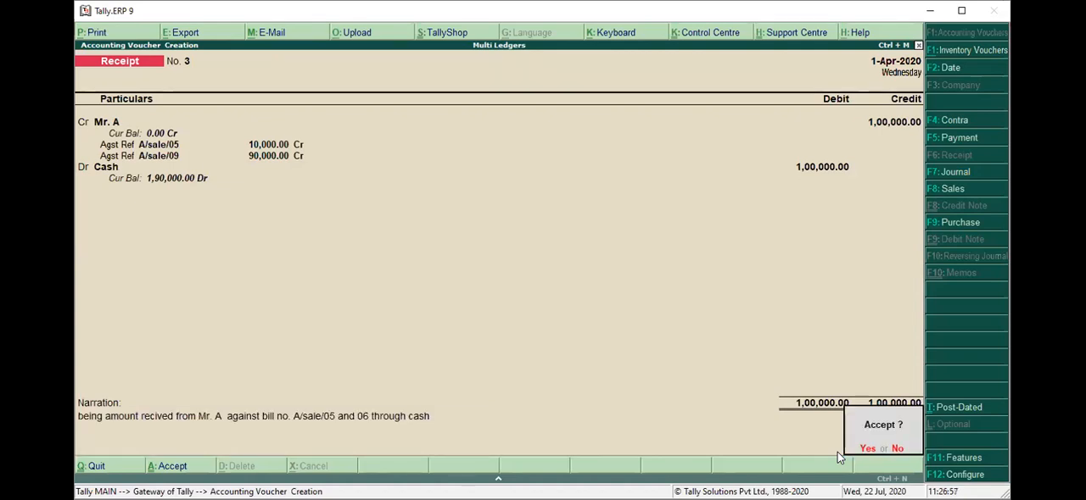
key("Return")
Leave voucher creation and open the Mr. A ledger from the account books to review its sales and receipt entries.
key("alt+F7")
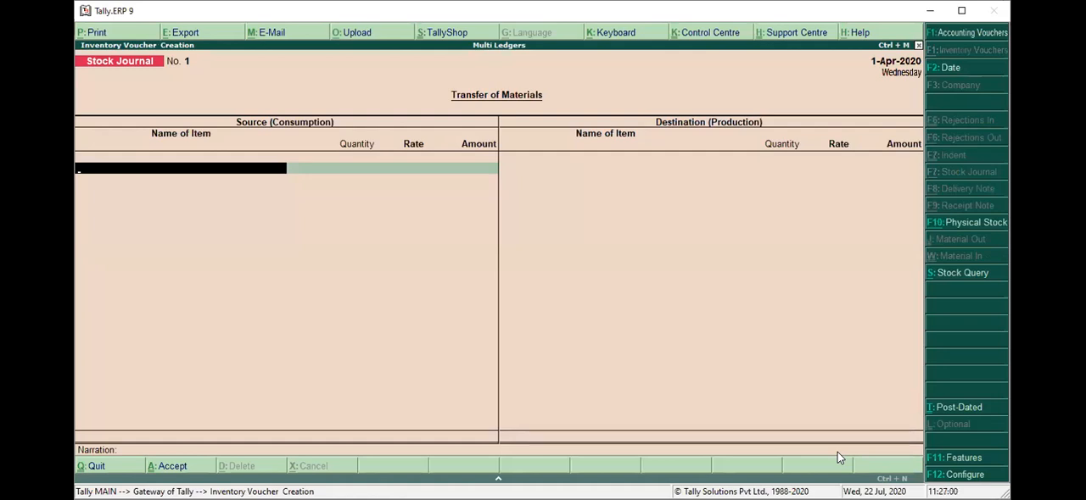
key("Escape")
key("Return")
key("Down")
key("Down")
key("Down")
key("Down")
key("Down")
key("Down")
key("Down")
key("Return")
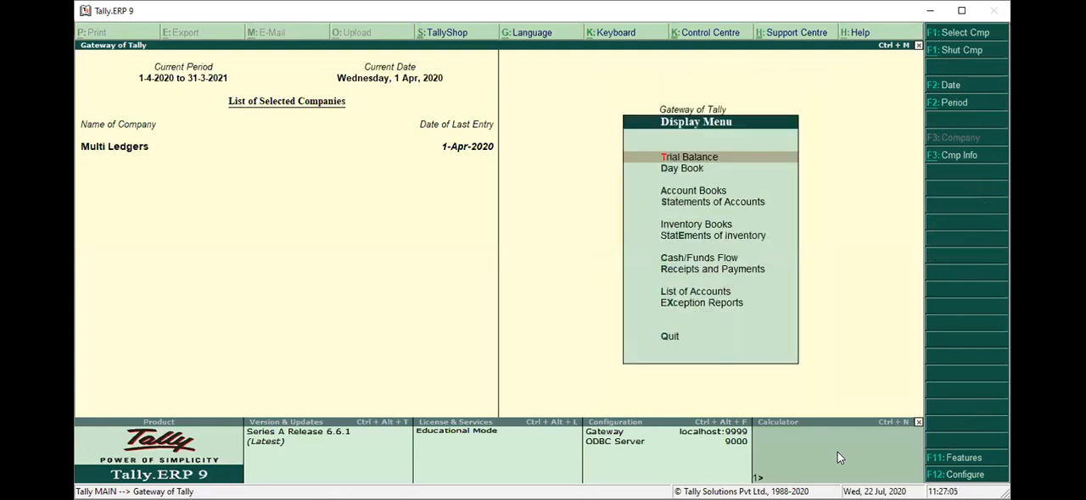
key("Down")
key("Down")
key("Return")
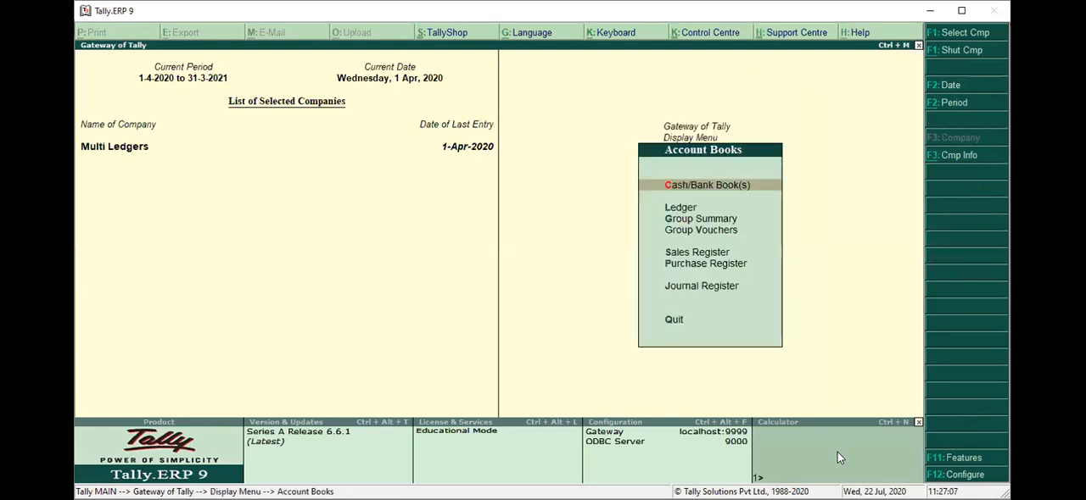
key("Down")
key("Return")
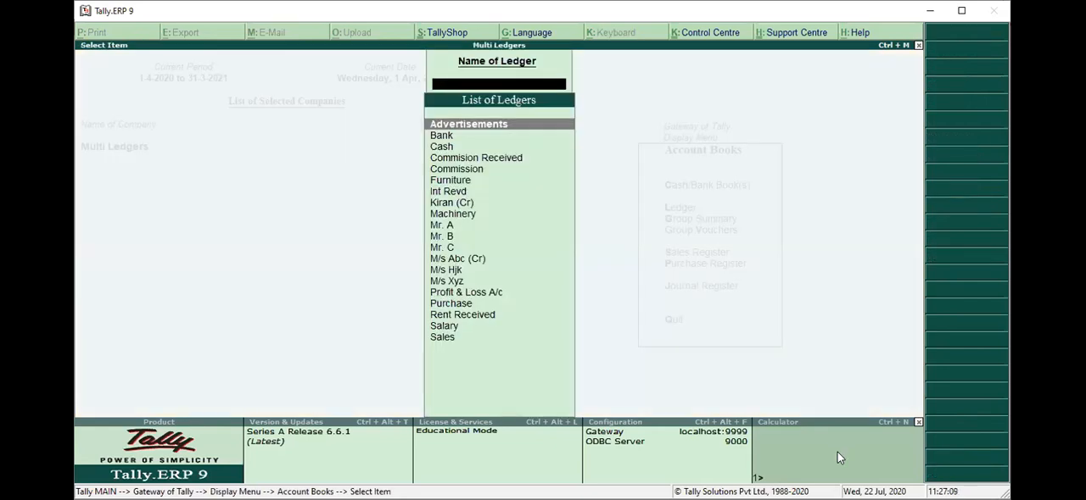
key("Down")
key("Down")
key("Down")
key("Down")
key("Down")
key("Down")
key("Down")
key("Down")
key("Down")
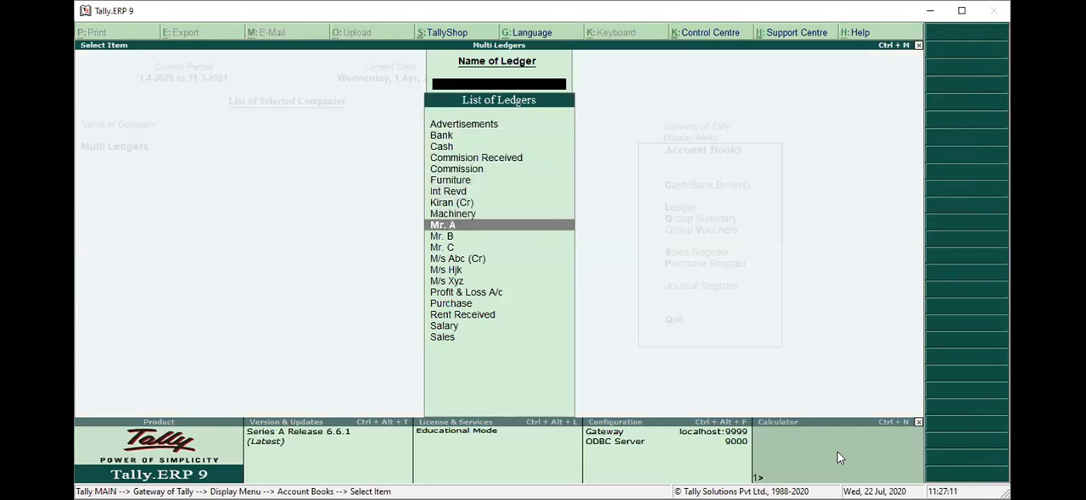
key("Return")
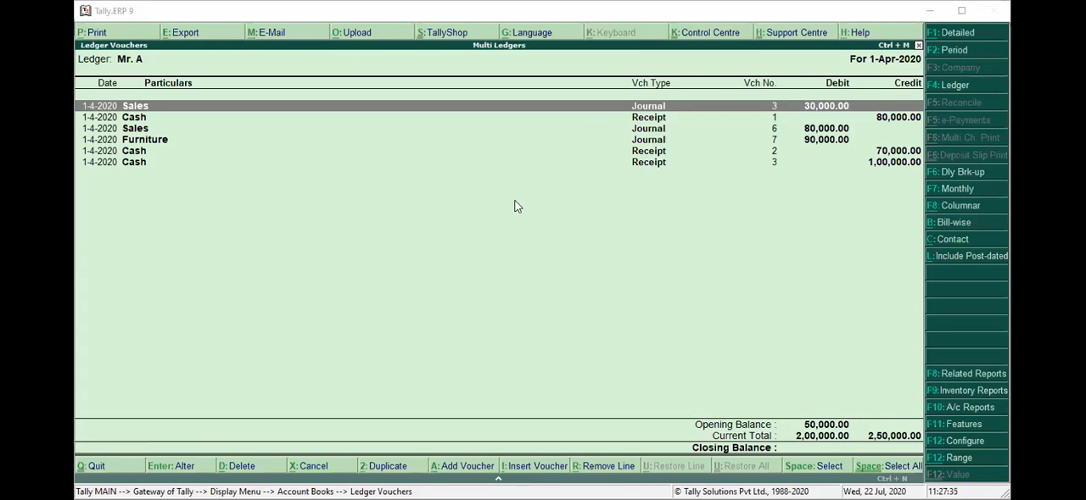
Close the Mr. A ledger, return to accounting voucher creation and start a new receipt voucher.
key("Escape")
key("Escape")
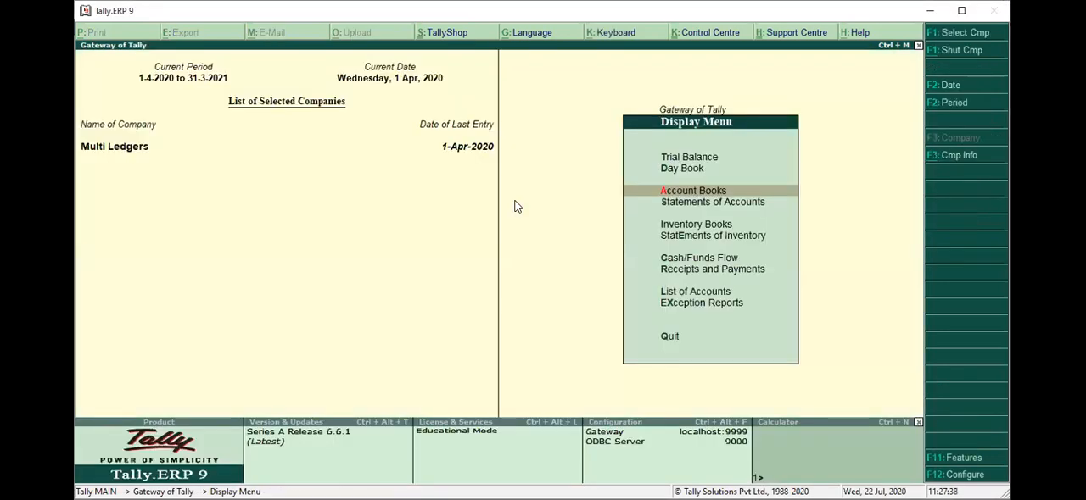
key("Escape")
key("Down")
key("Down")
key("Down")
key("Down")
key("Down")
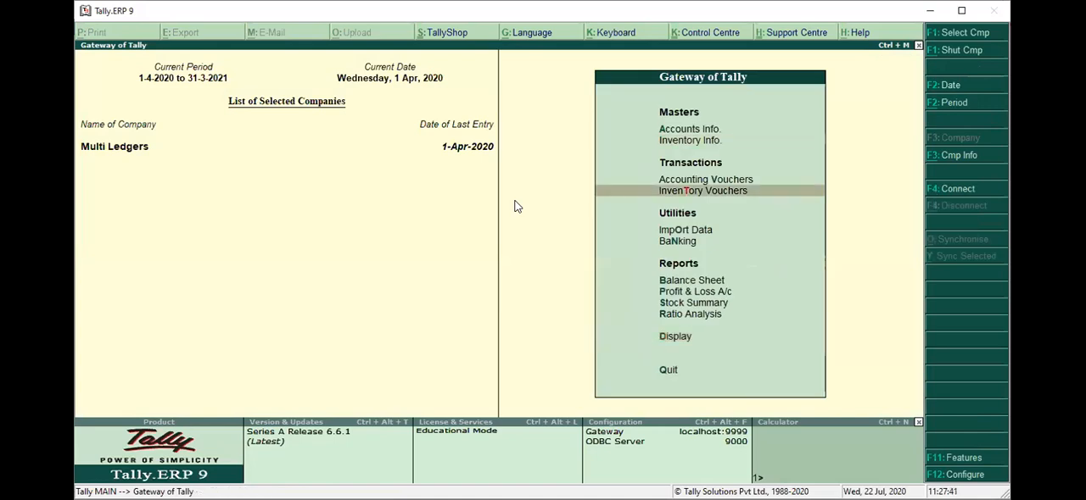
key("Up")
key("Return")
key("F6")
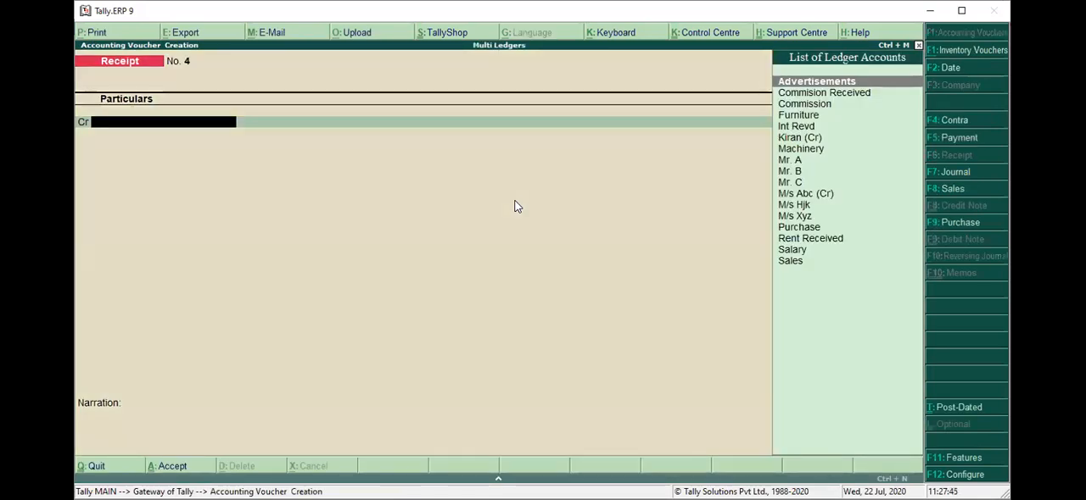
Credit the Mr. B ledger with 1,30,000 in the receipt voucher.
type("M")
key("Down")
key("Down")
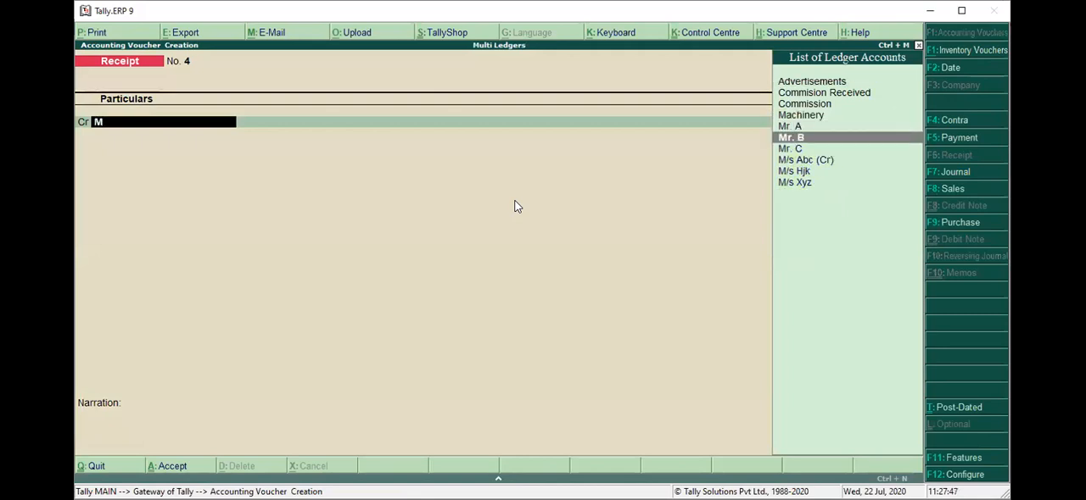
key("Return")
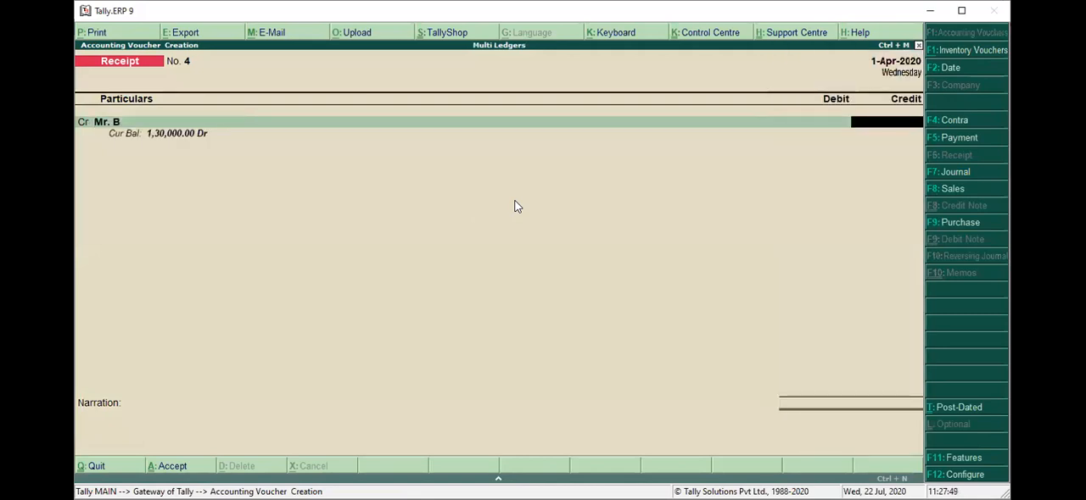
type("1,30,000")
key("Return")
key("Return")
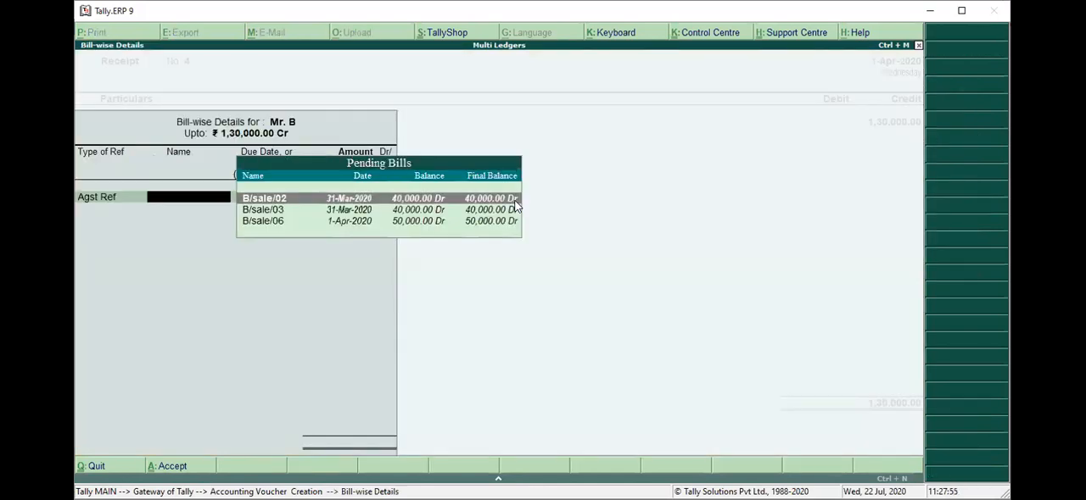
Allocate the 1,30,000 as Agst Ref, with 40,000 to bill B/sale/02, 40,000 to B/sale/03 and 50,000 to B/sale/06.
key("Down")
key("Down")
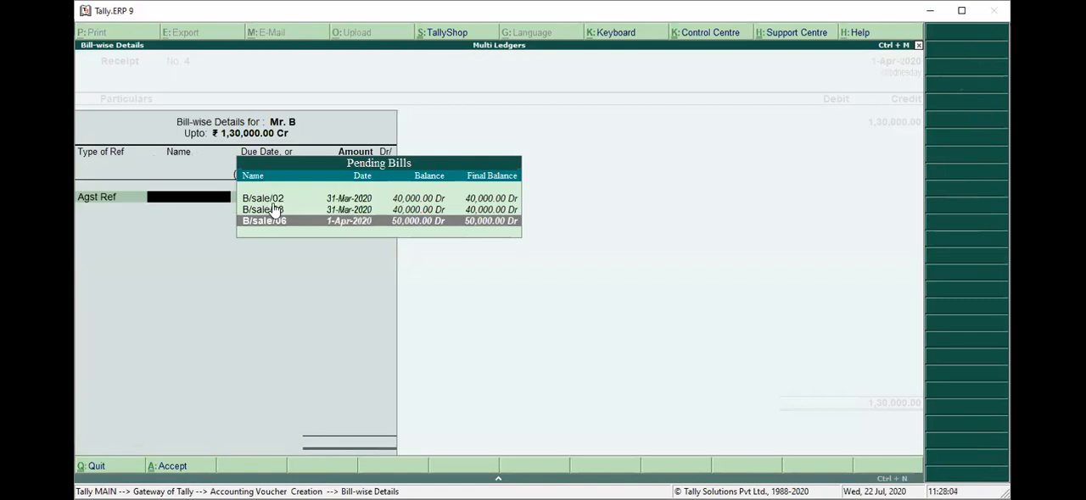
key("Up")
key("Up")
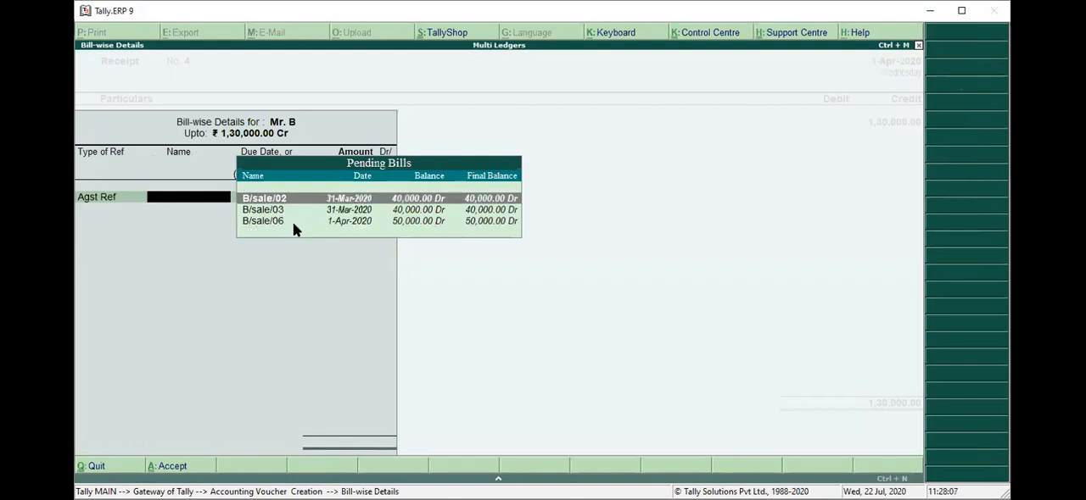
key("Return")
key("Return")
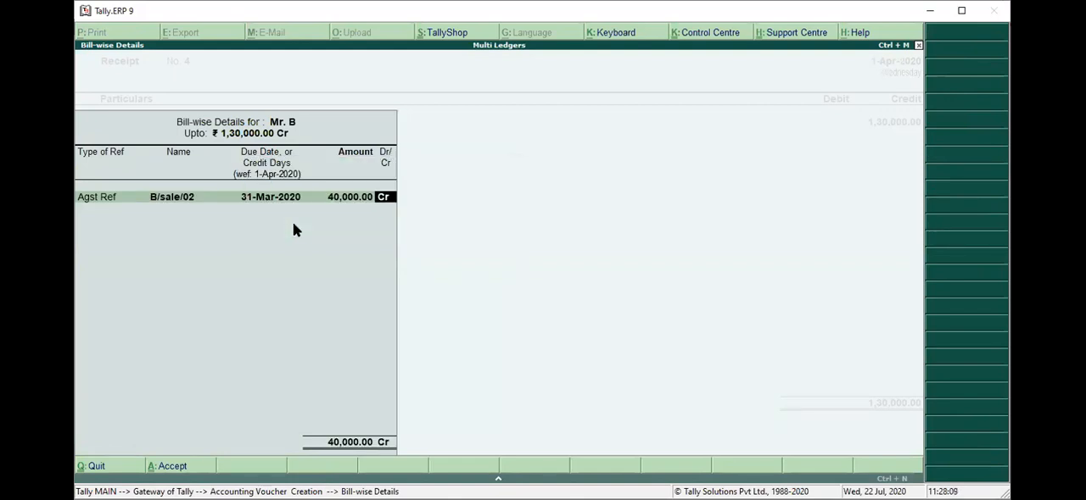
key("Return")
key("Return")
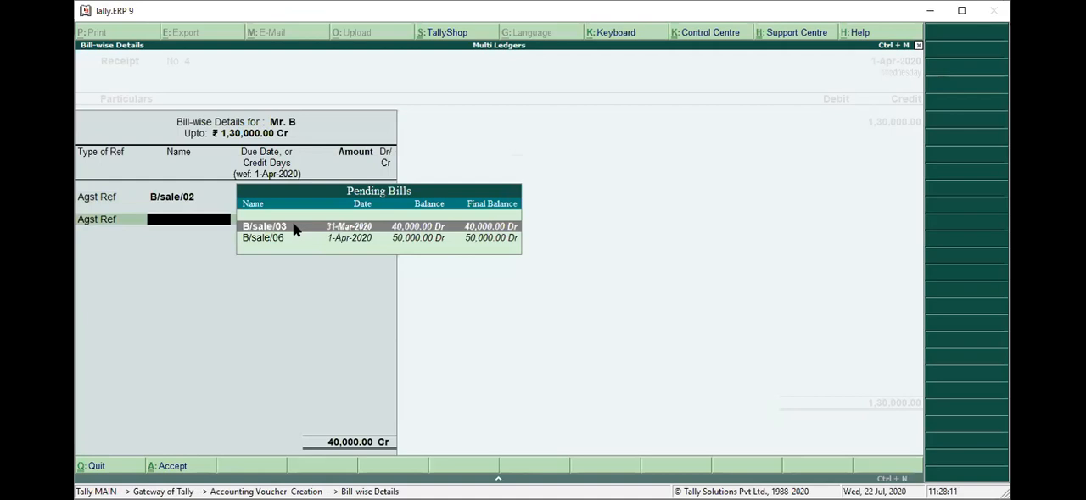
key("Return")
key("Return")
key("Return")
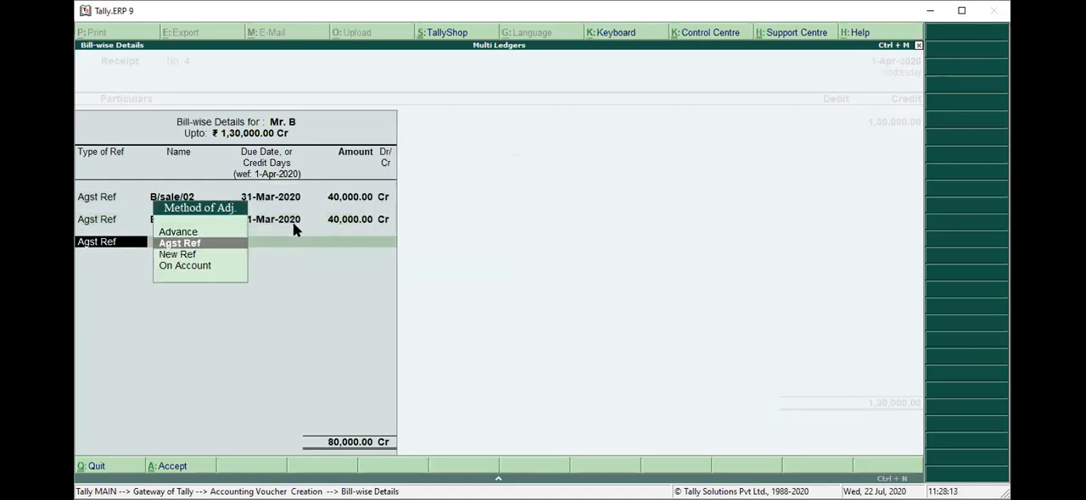
key("Return")
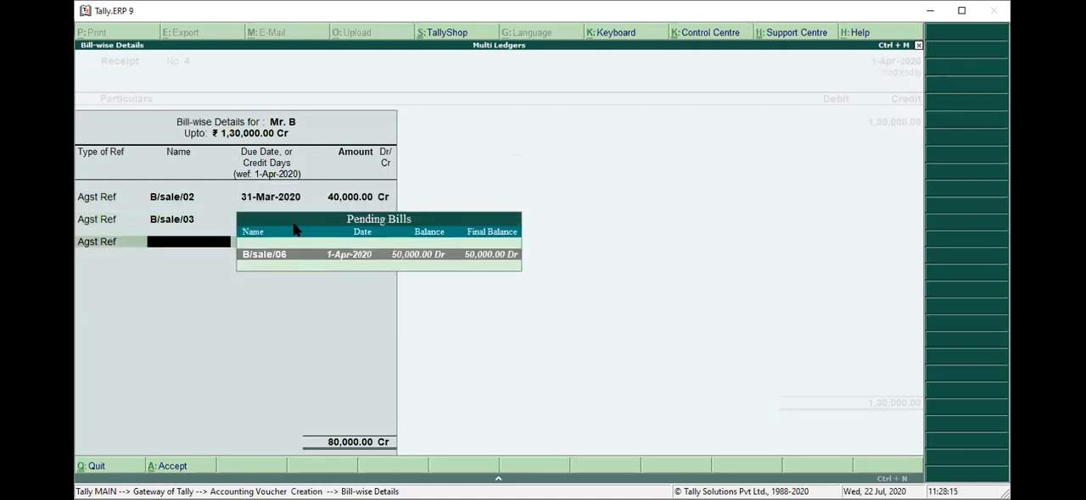
key("Return")
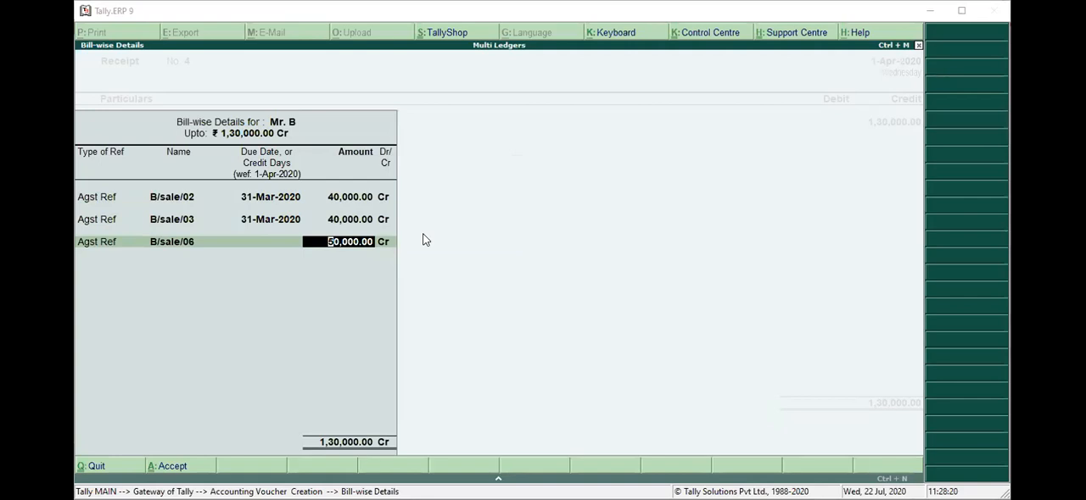
key("Return")
key("Return")
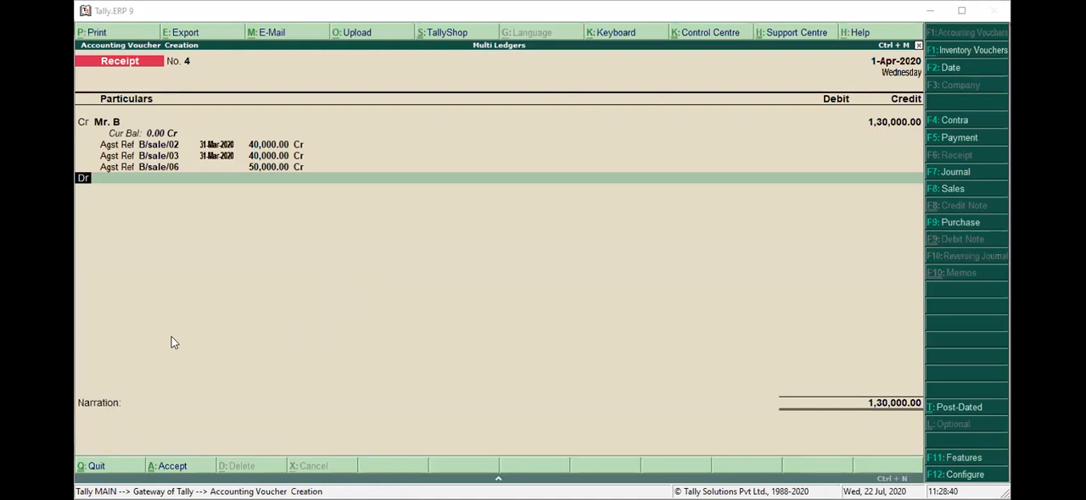
Debit the Cash ledger with 1,30,000 to balance the receipt from Mr. B.
left_click(157, 181)
left_click(157, 182)
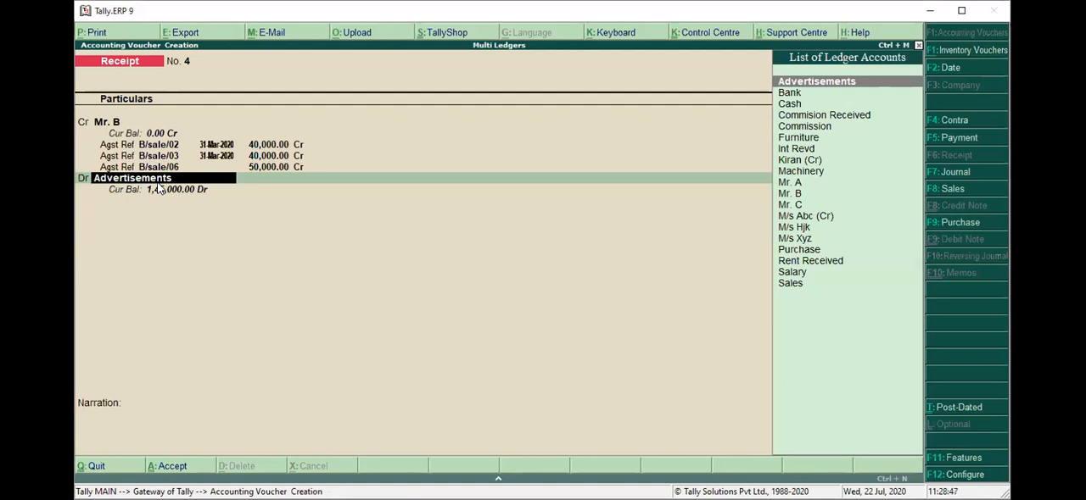
type("Cash")
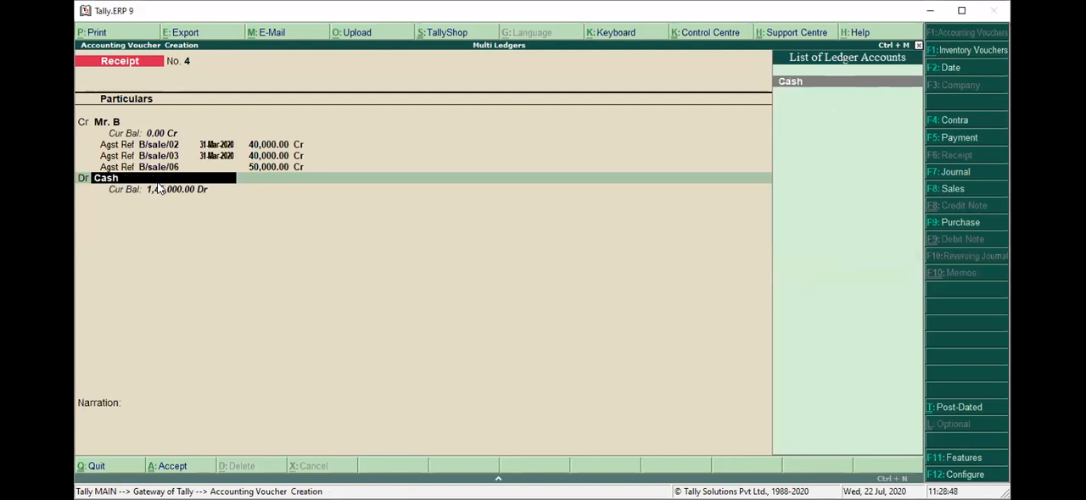
key("Return")
key("Return")
Enter the narration "being amount received from Mr. B through cash" and accept the receipt voucher.
type("being")
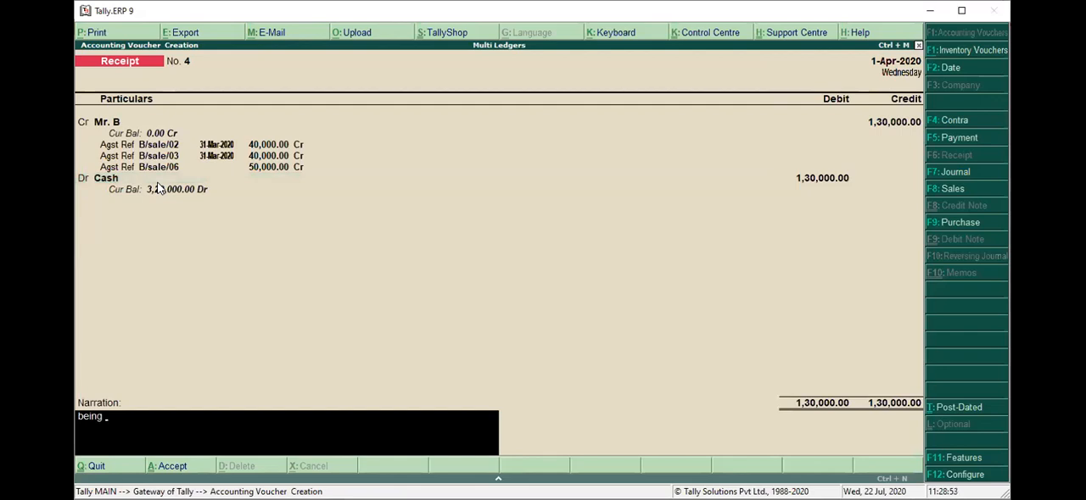
type(" amount received from Mr.")
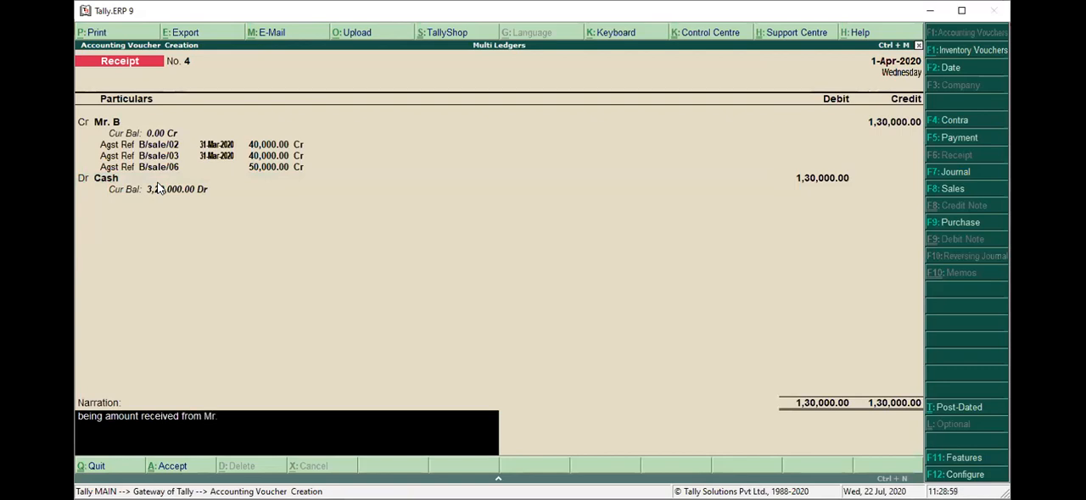
type(" B")
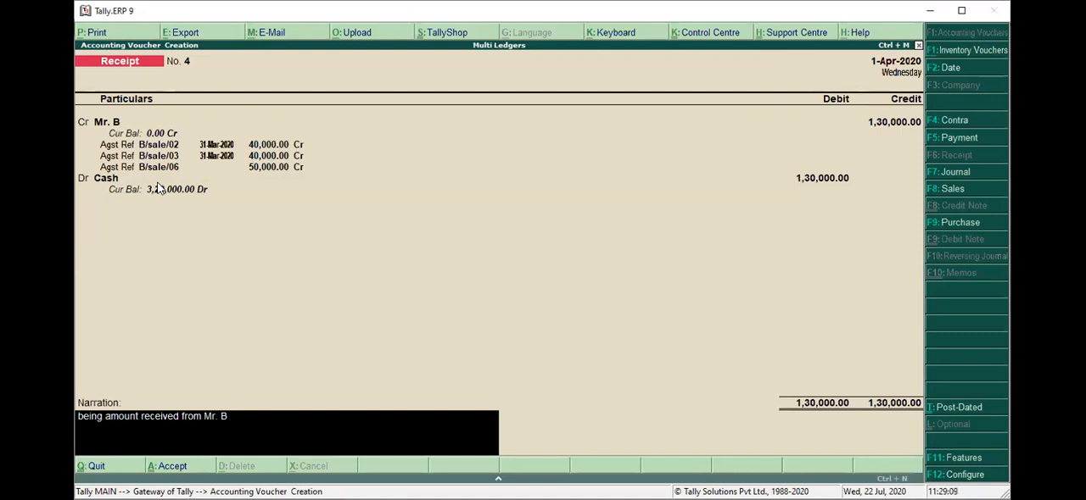
type("tr")
key("BackSpace")
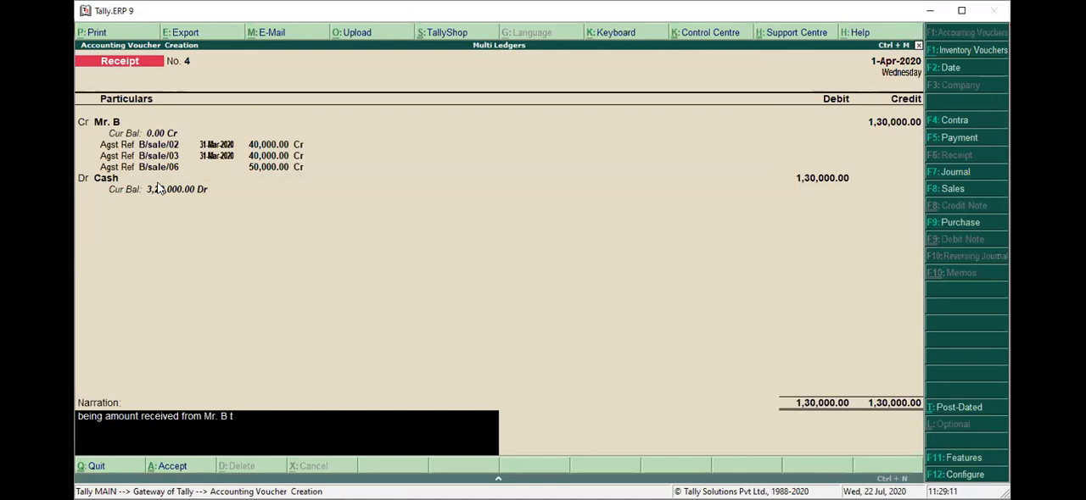
type("hrough cash")
key("Return")
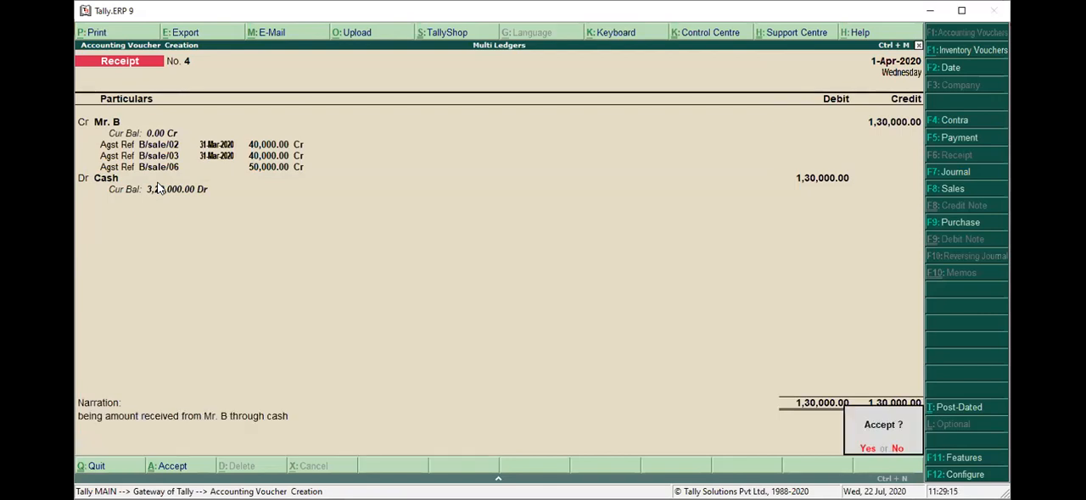
key("Return")
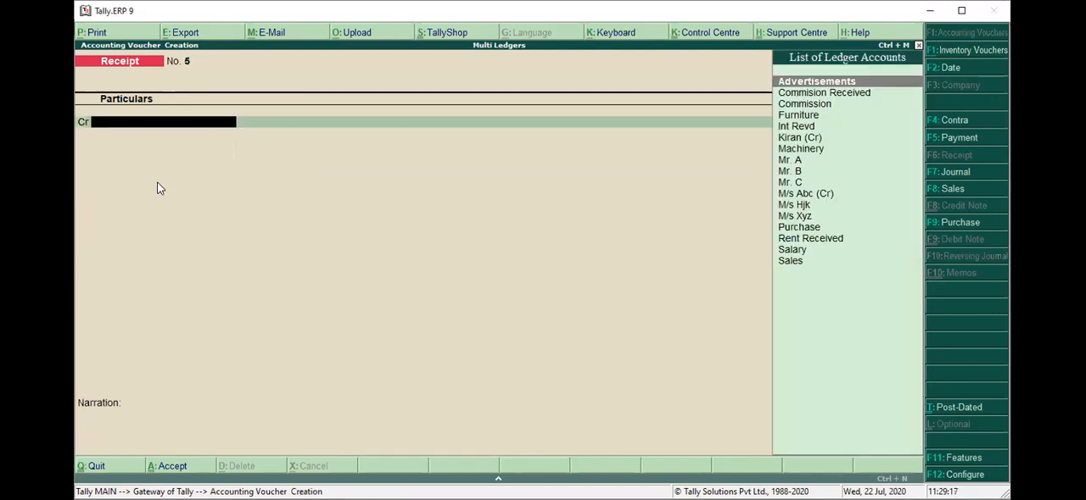
Quit voucher creation and bring up the list of ledgers in the account books reports.
key("Escape")
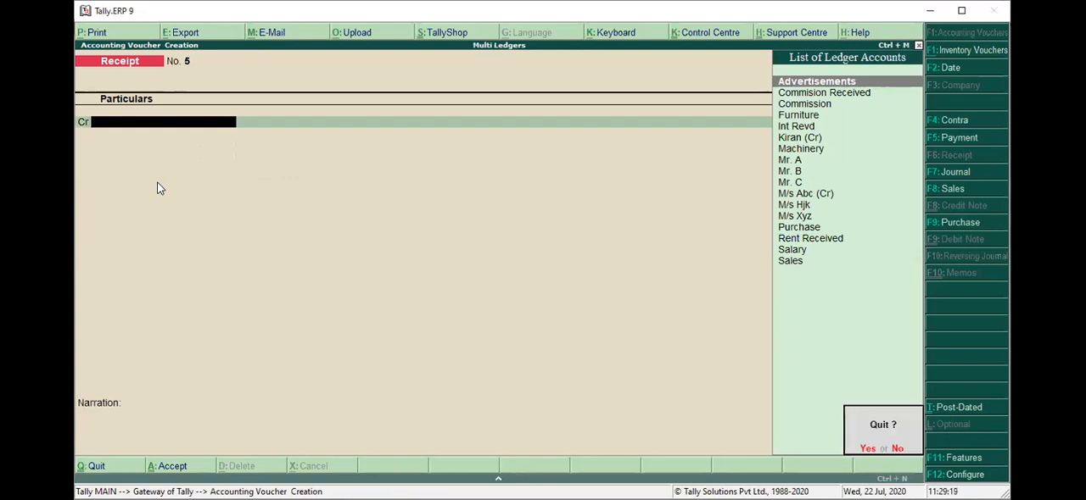
key("Return")
key("Down")
key("Down")
key("Down")
key("Down")
key("Down")
key("Down")
key("Down")
key("Down")
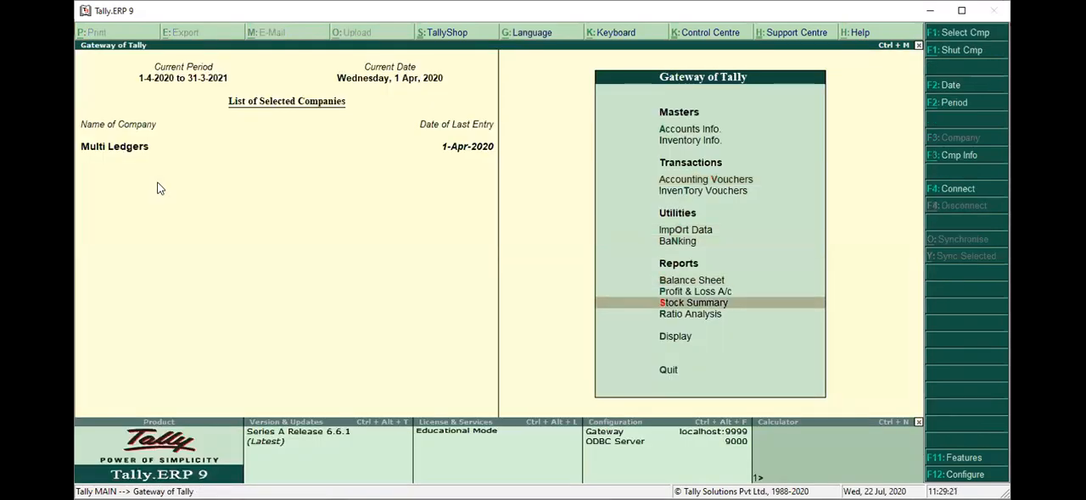
key("Return")
key("Down")
key("Down")
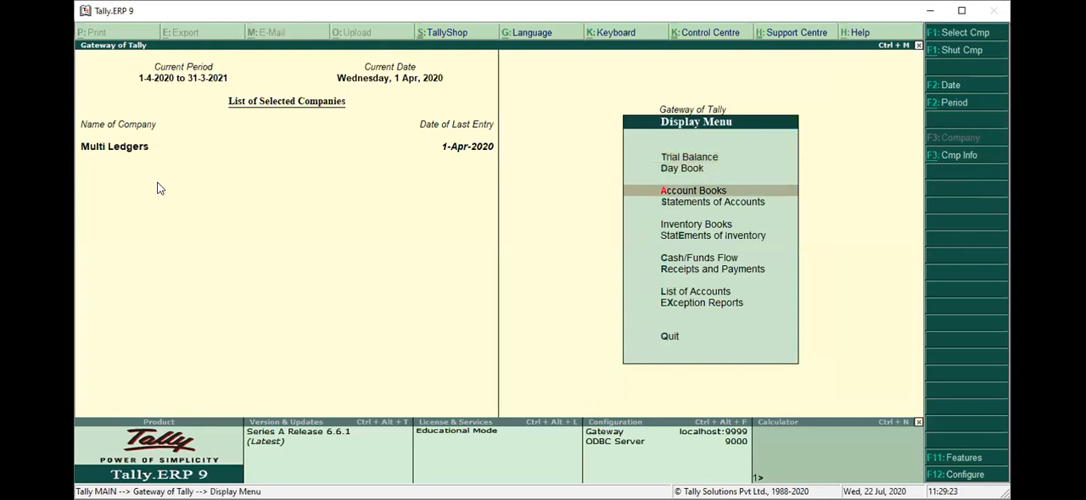
key("Return")
Review the Mr. B ledger's vouchers and closing balance, and close the ledger report.
key("Down")
key("Return")
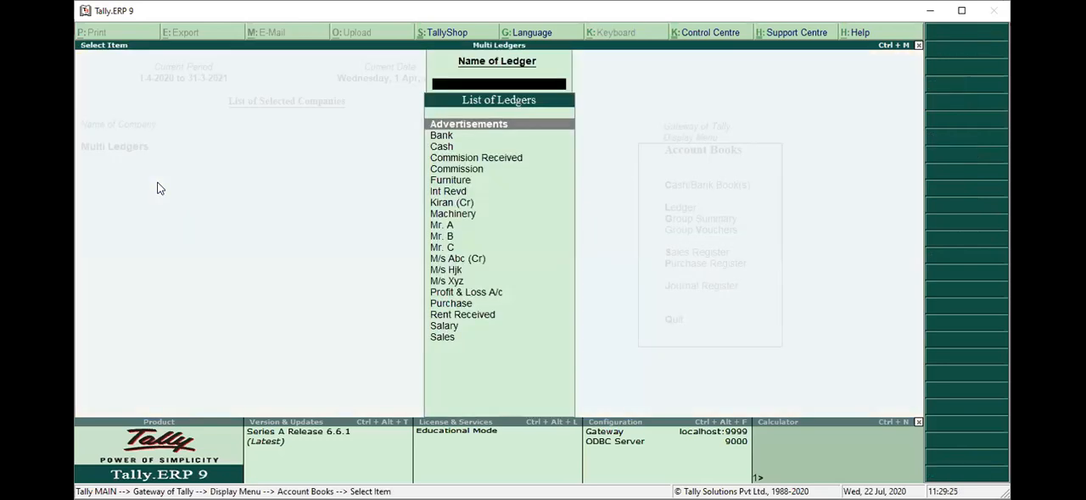
type("M")
key("Down")
key("Down")
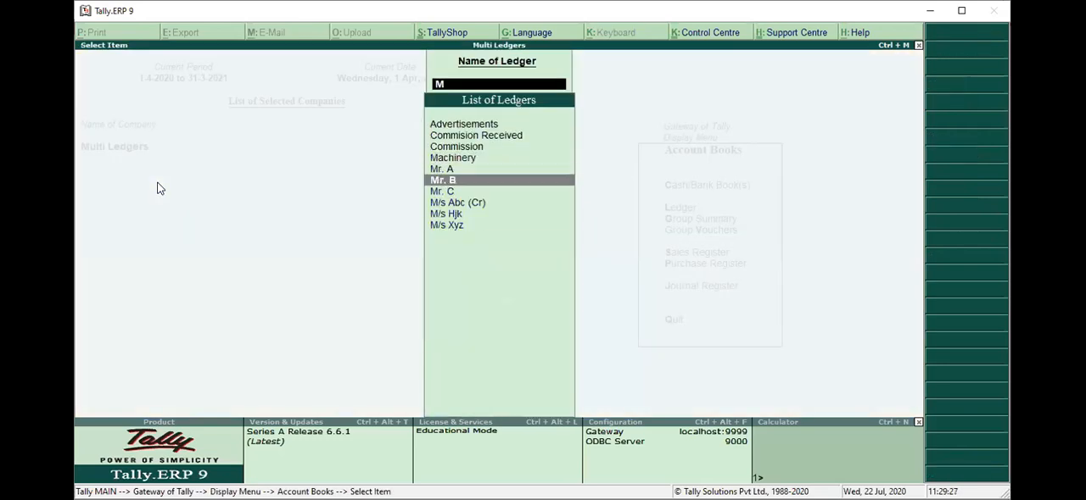
key("Return")
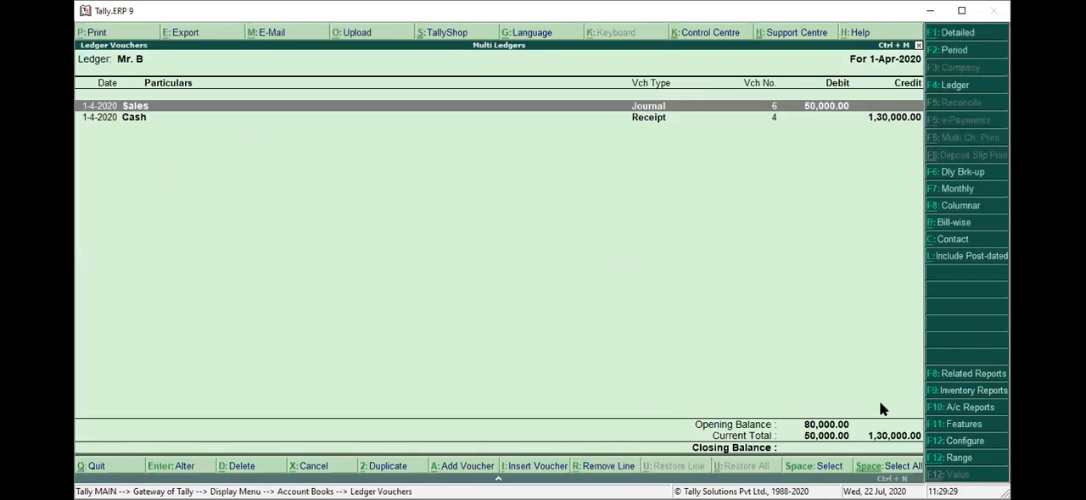
key("Escape")
key("Escape")
key("Escape")
key("Escape")
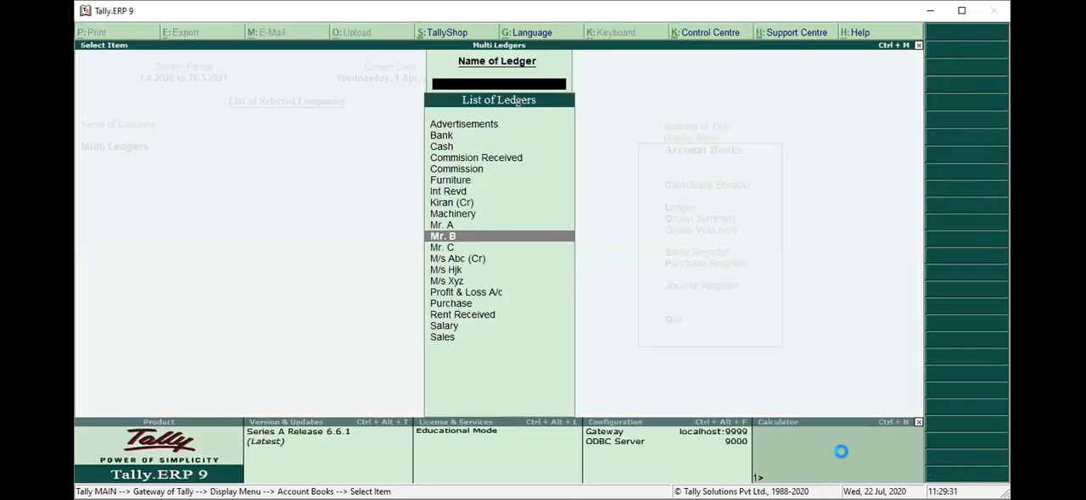